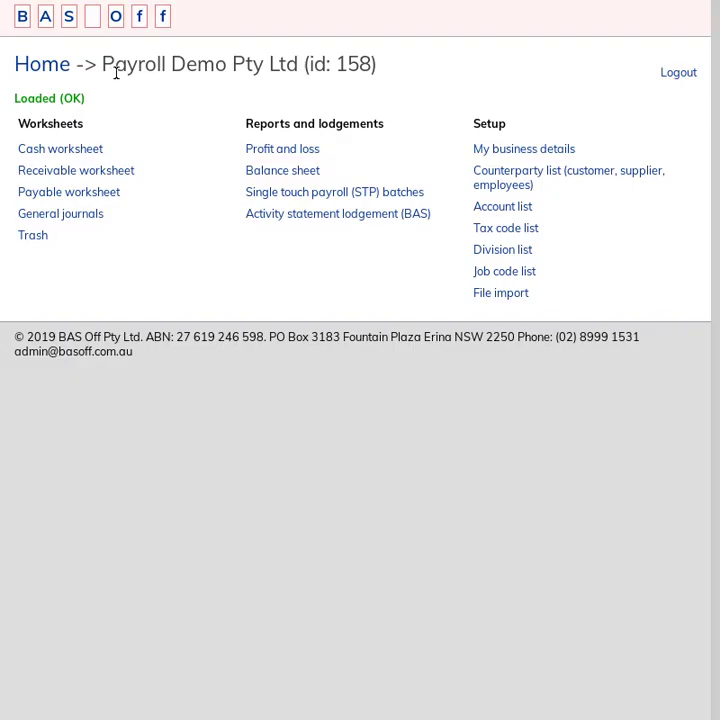
Download the XBRLGL export containing all data, including transactions and masterfile data.
{"action": "left_click_drag", "start_coordinate": [116, 66], "coordinate": [238, 66]}
{"action": "left_click", "coordinate": [283, 67]}
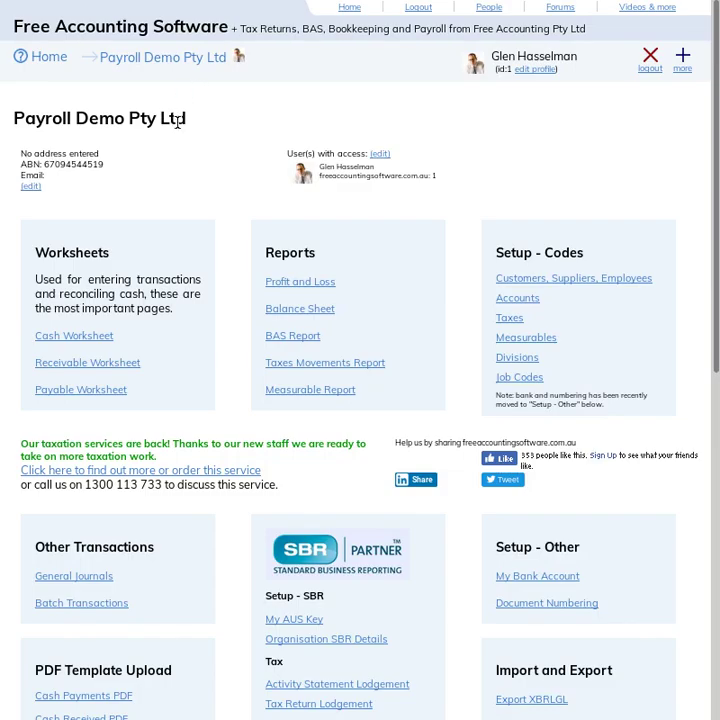
{"action": "left_click_drag", "start_coordinate": [186, 118], "coordinate": [38, 122]}
{"action": "left_click", "coordinate": [325, 116]}
{"action": "scroll", "coordinate": [406, 322], "scroll_direction": "down", "scroll_amount": 1}
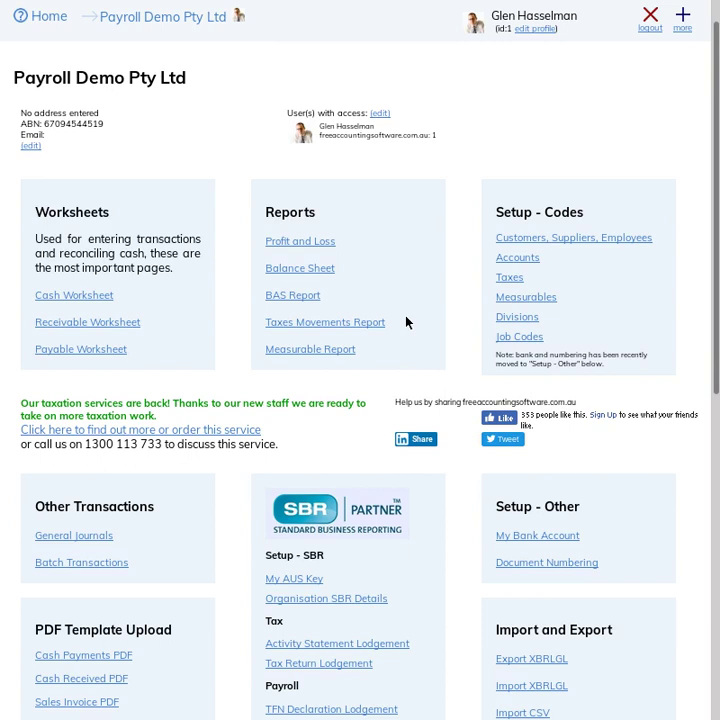
{"action": "scroll", "coordinate": [406, 322], "scroll_direction": "down", "scroll_amount": 5}
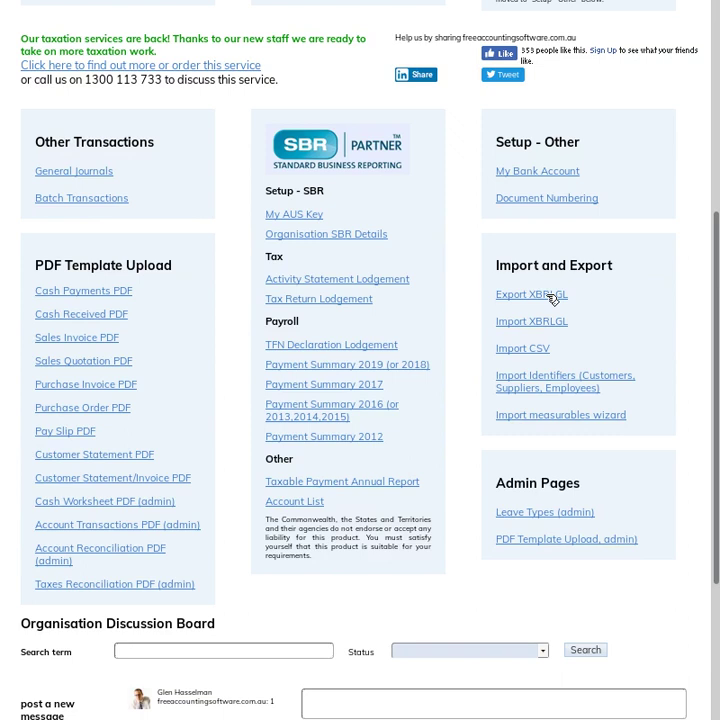
{"action": "left_click", "coordinate": [553, 299]}
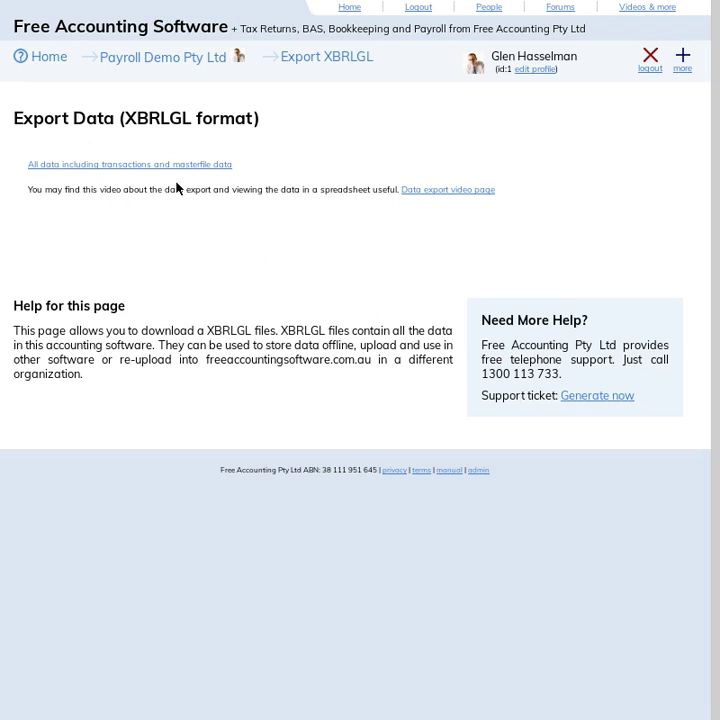
{"action": "left_click", "coordinate": [178, 166]}
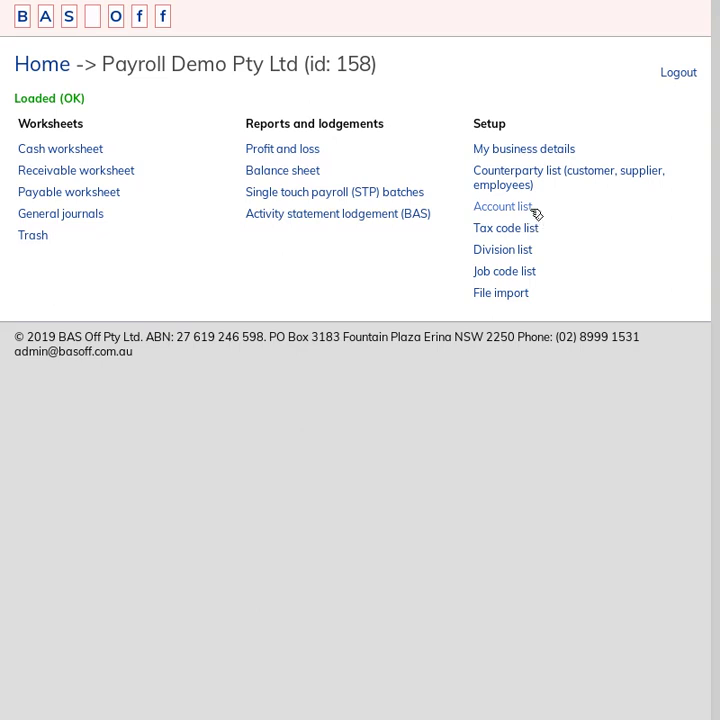
{"action": "left_click", "coordinate": [540, 150]}
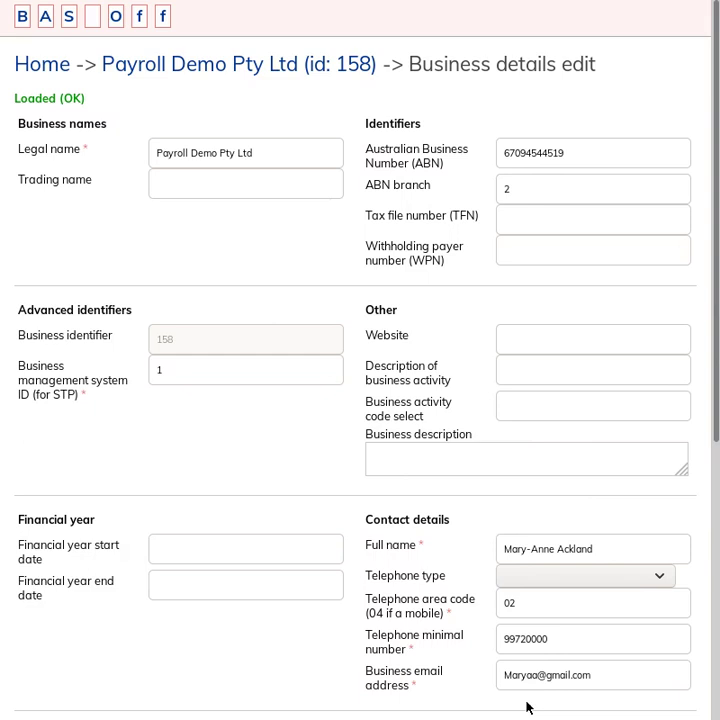
{"action": "left_click", "coordinate": [272, 72]}
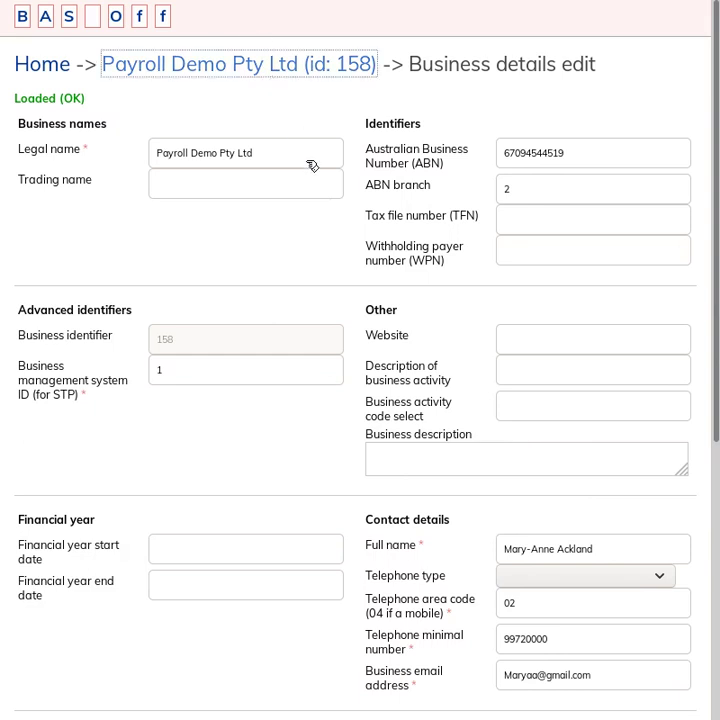
{"action": "left_click", "coordinate": [499, 186]}
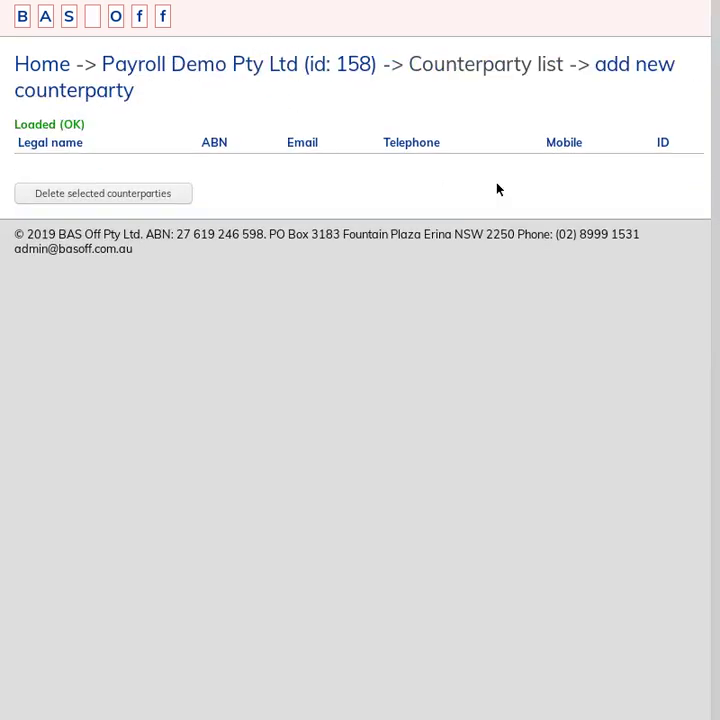
{"action": "left_click", "coordinate": [300, 65]}
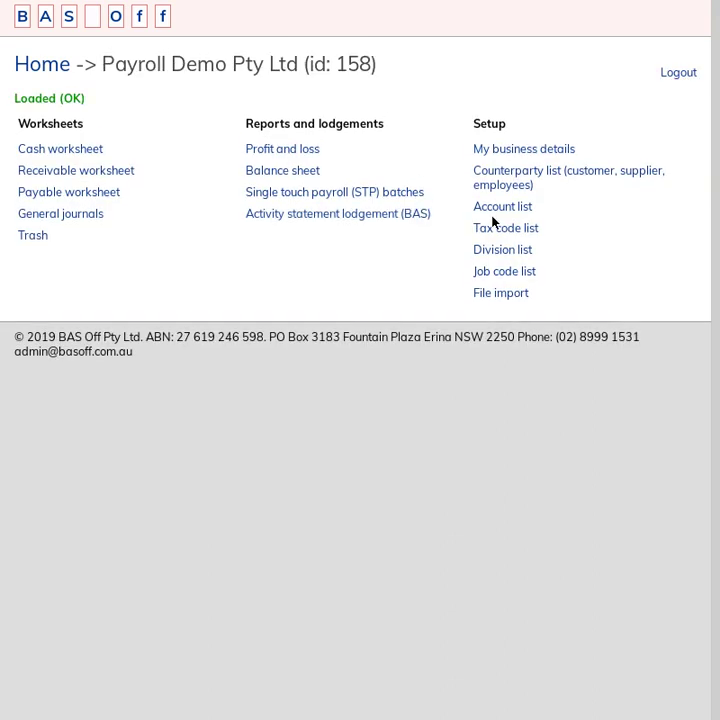
{"action": "left_click", "coordinate": [502, 210]}
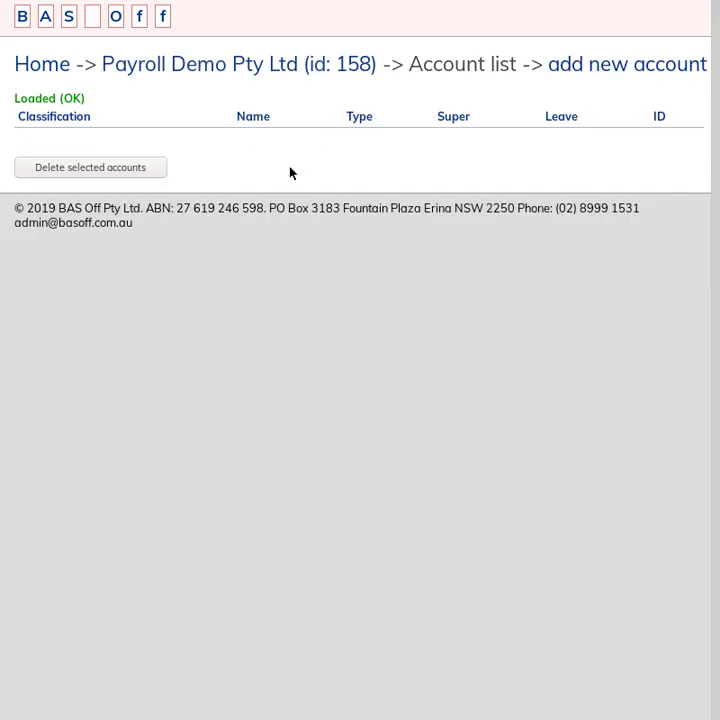
{"action": "left_click", "coordinate": [337, 66]}
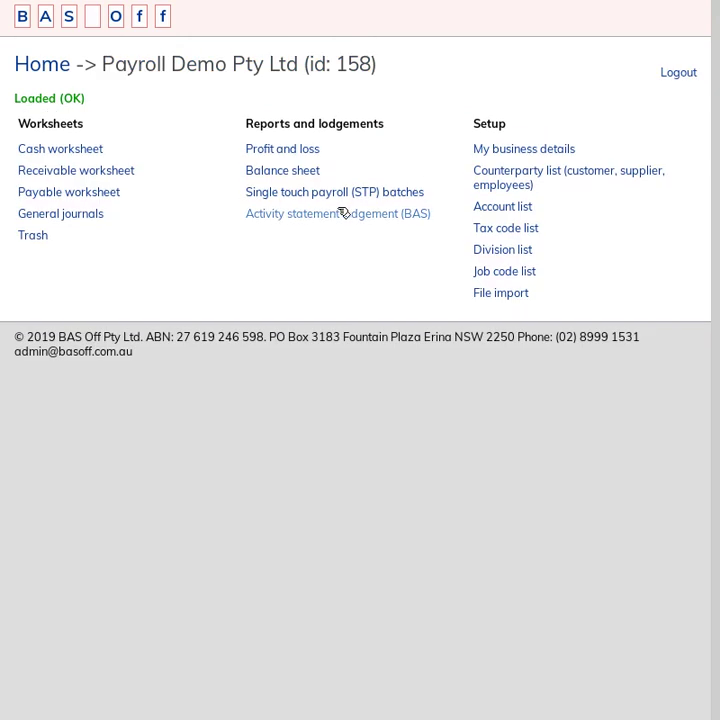
{"action": "left_click", "coordinate": [525, 232]}
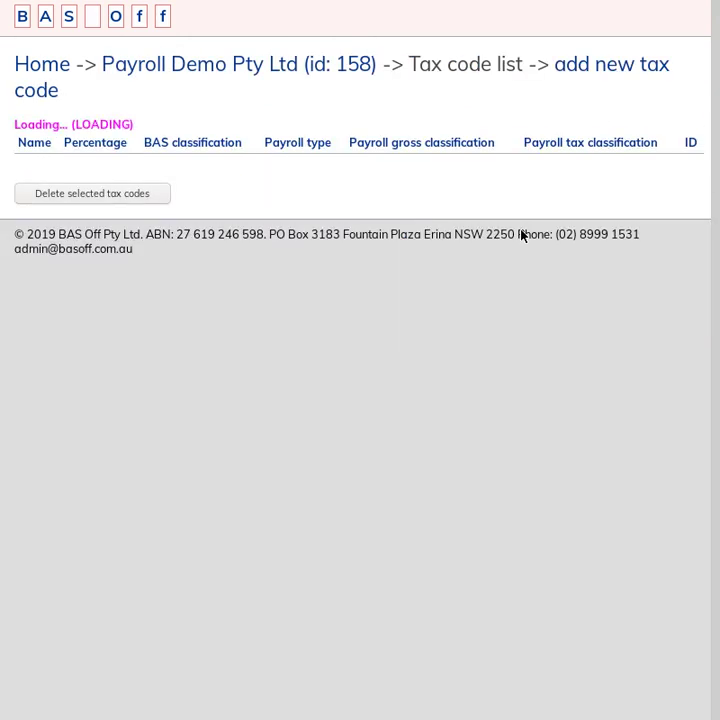
{"action": "left_click", "coordinate": [300, 68]}
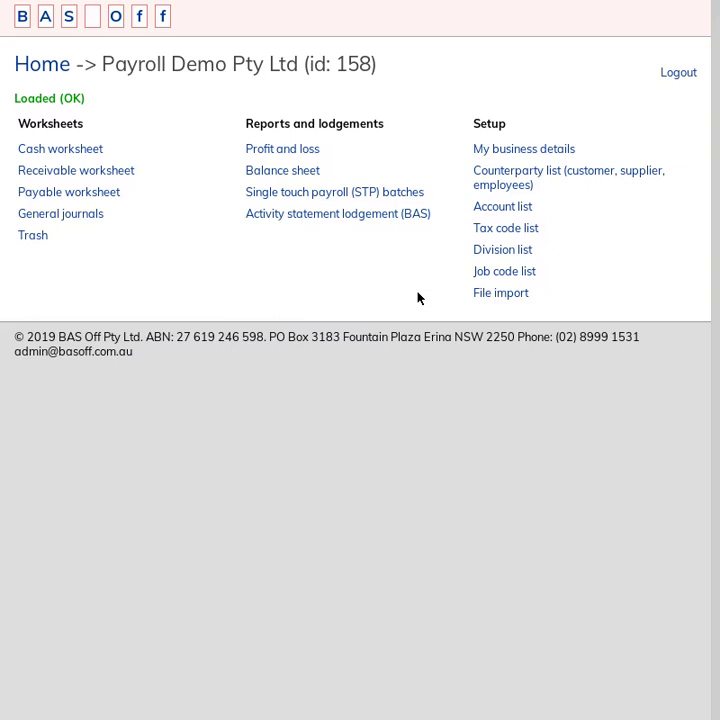
Upload the all_entity_data_44590.xbrlgl file via File import, then return to the company home page.
{"action": "left_click", "coordinate": [506, 295]}
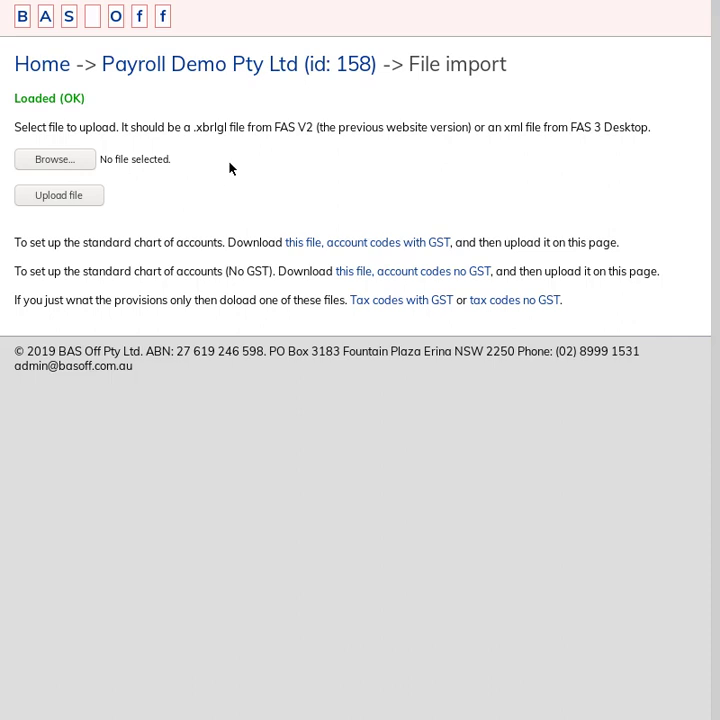
{"action": "left_click", "coordinate": [82, 166]}
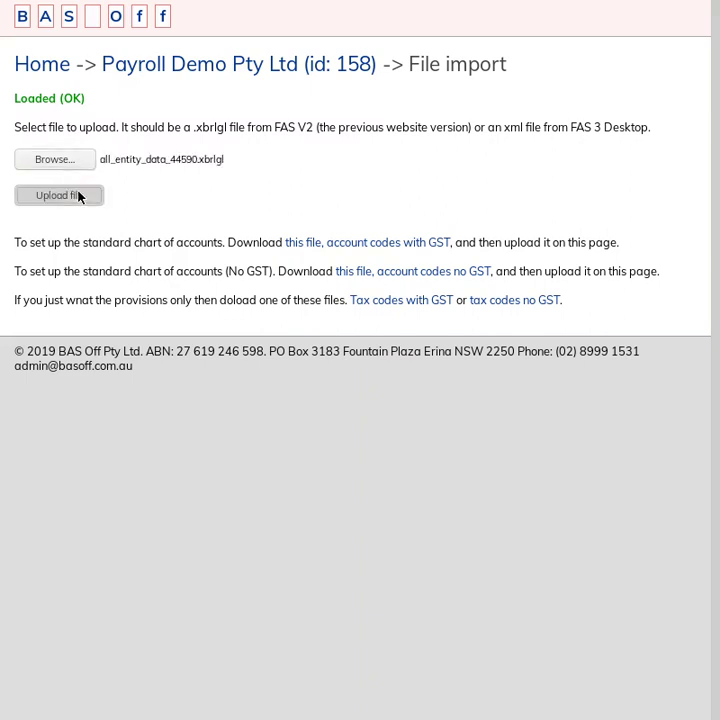
{"action": "left_click", "coordinate": [79, 196]}
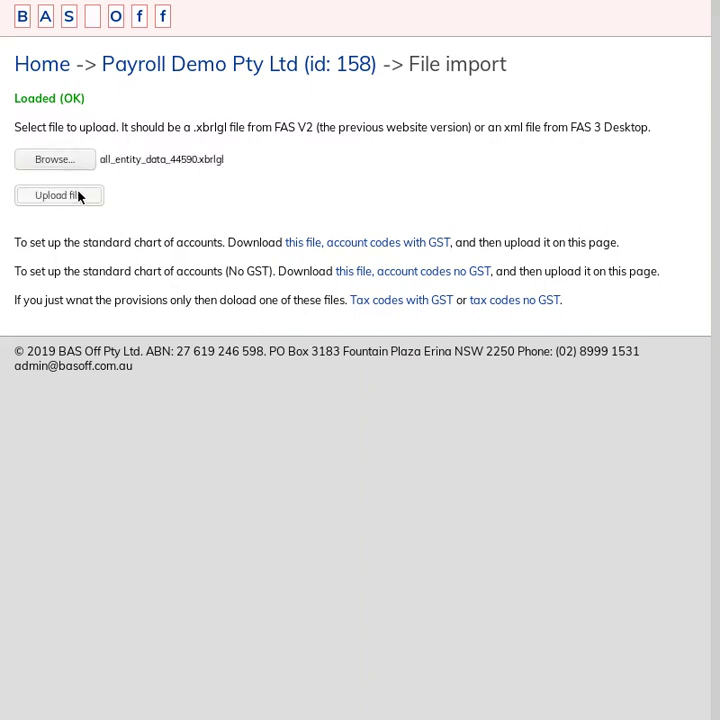
{"action": "left_click_drag", "start_coordinate": [95, 97], "coordinate": [42, 98]}
{"action": "left_click", "coordinate": [95, 97]}
{"action": "left_click_drag", "start_coordinate": [95, 97], "coordinate": [3, 98]}
{"action": "left_click", "coordinate": [110, 111]}
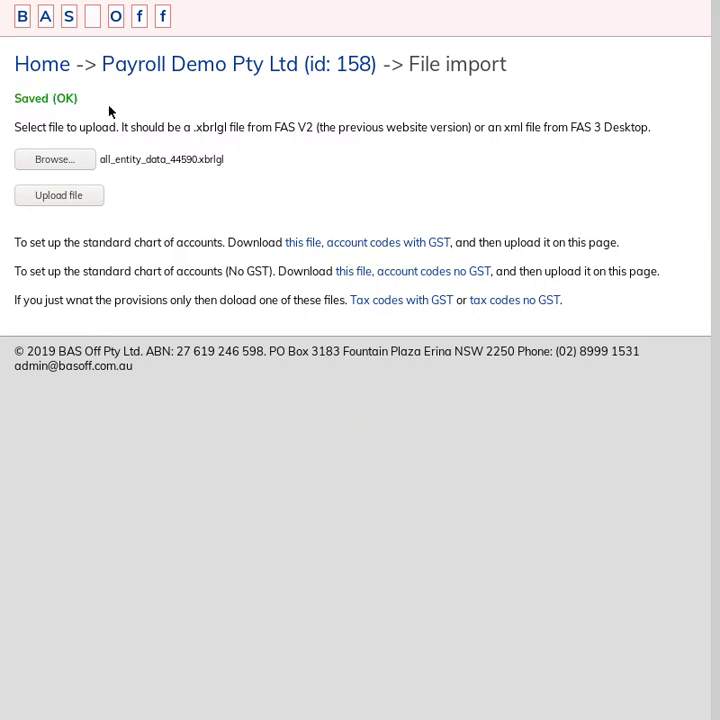
{"action": "left_click", "coordinate": [298, 76]}
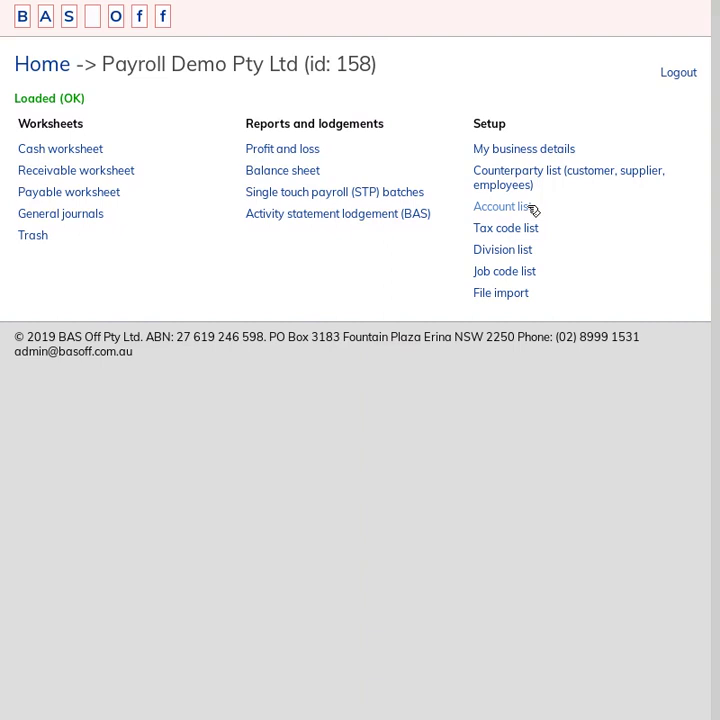
{"action": "left_click", "coordinate": [532, 209]}
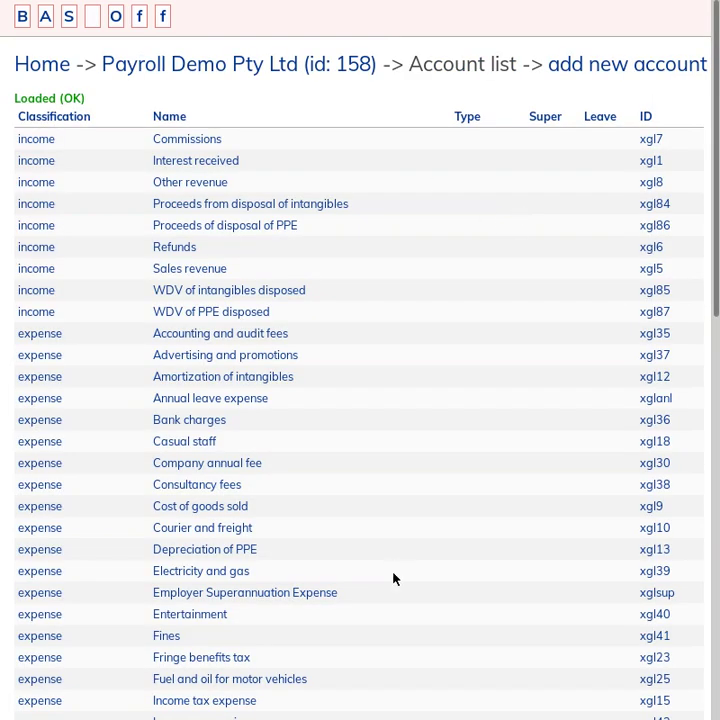
{"action": "scroll", "coordinate": [393, 578], "scroll_direction": "down", "scroll_amount": 5}
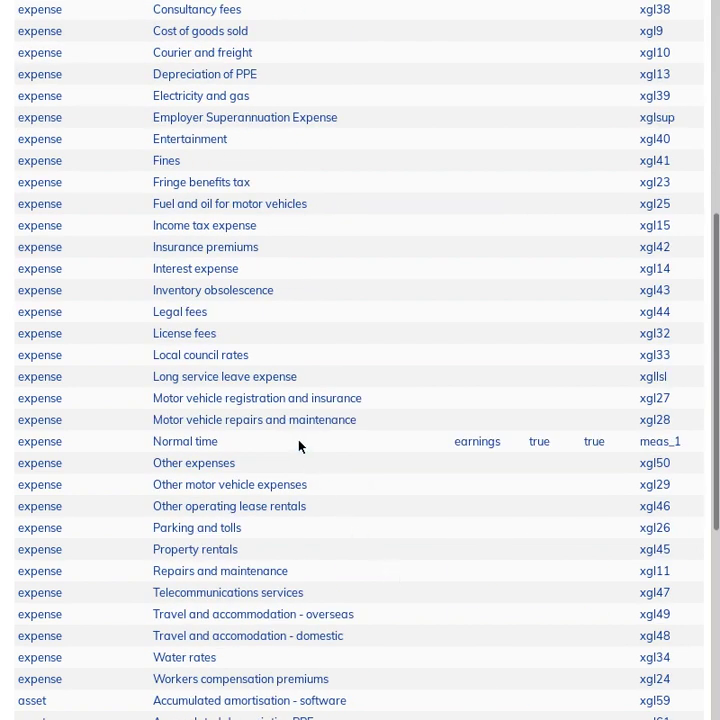
{"action": "left_click", "coordinate": [298, 446]}
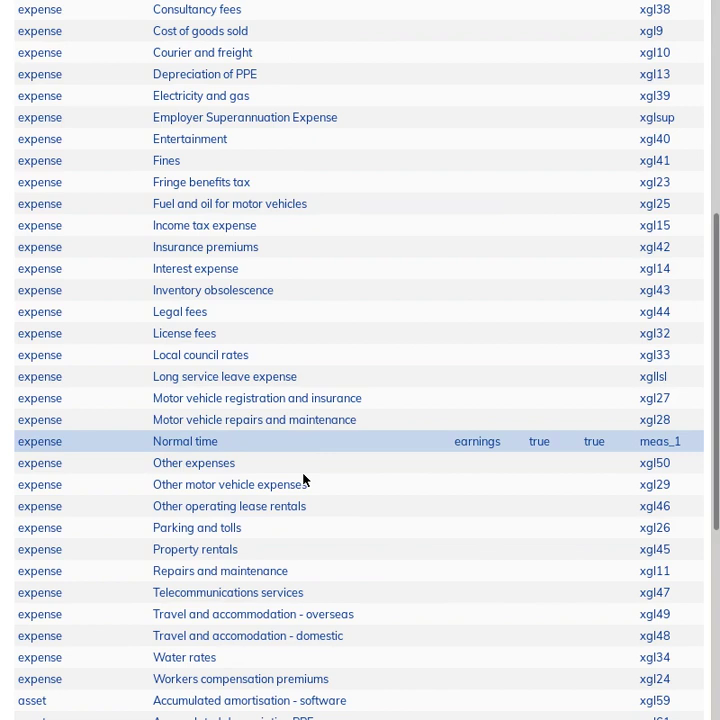
{"action": "left_click_drag", "start_coordinate": [220, 450], "coordinate": [237, 449]}
{"action": "left_click", "coordinate": [201, 448]}
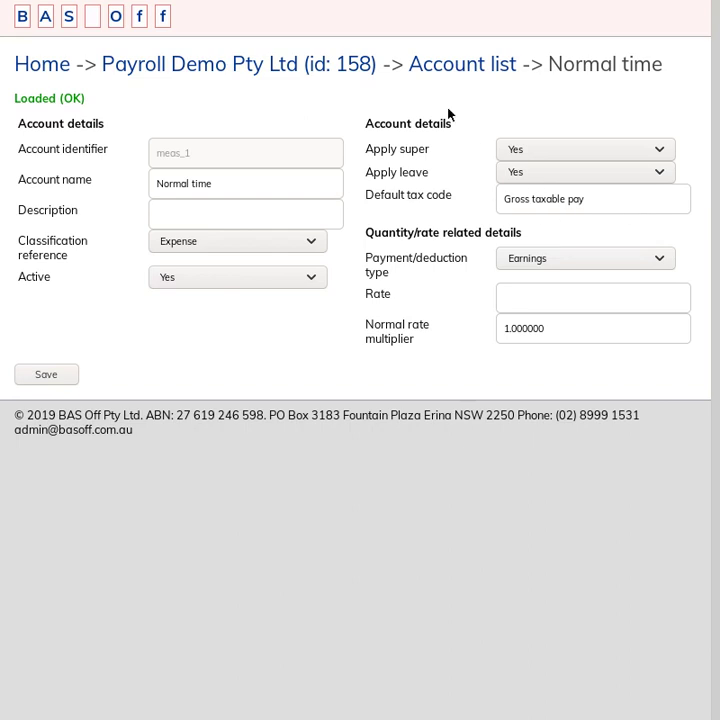
{"action": "left_click", "coordinate": [449, 74]}
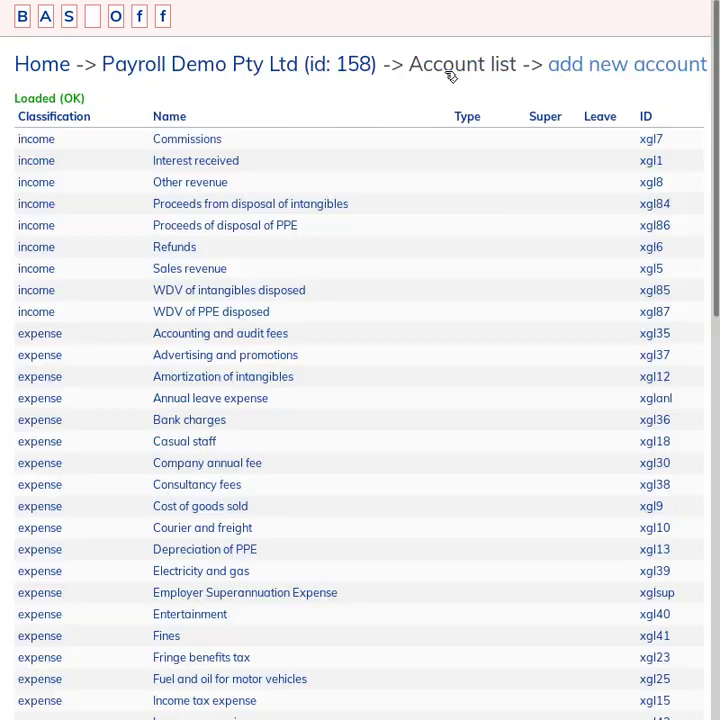
Review the imported tax code list.
{"action": "left_click", "coordinate": [308, 77]}
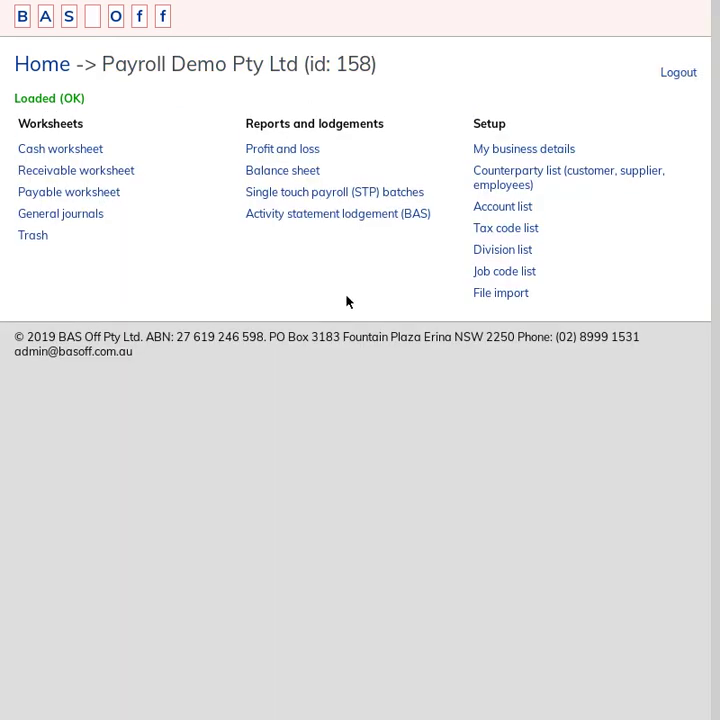
{"action": "left_click", "coordinate": [514, 238]}
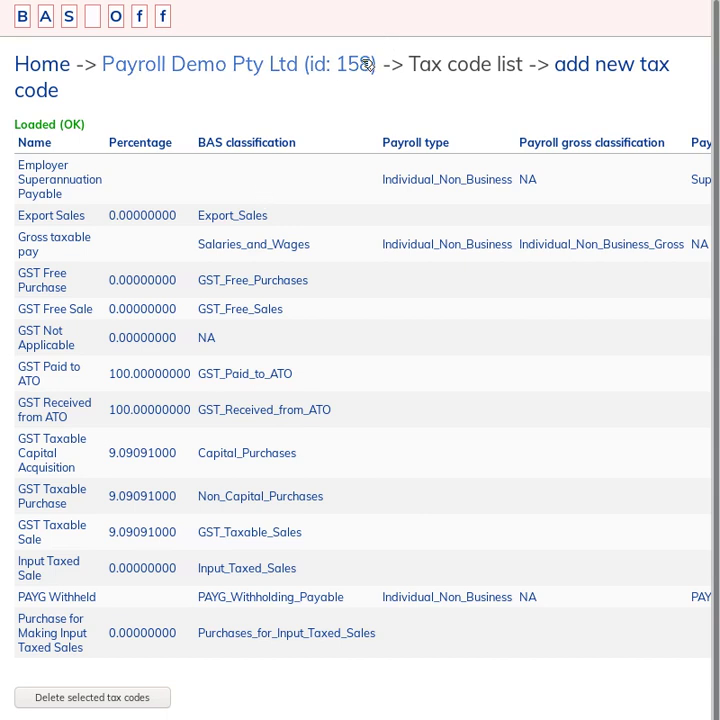
{"action": "left_click", "coordinate": [366, 64]}
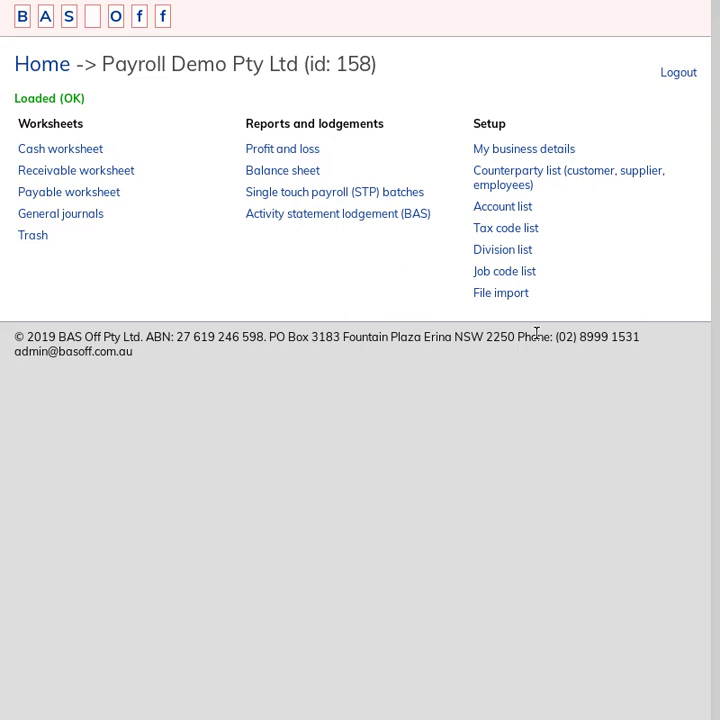
Open the imported employee's payroll details, showing normal rate 30 and annual salary 50000.00.
{"action": "left_click", "coordinate": [571, 178]}
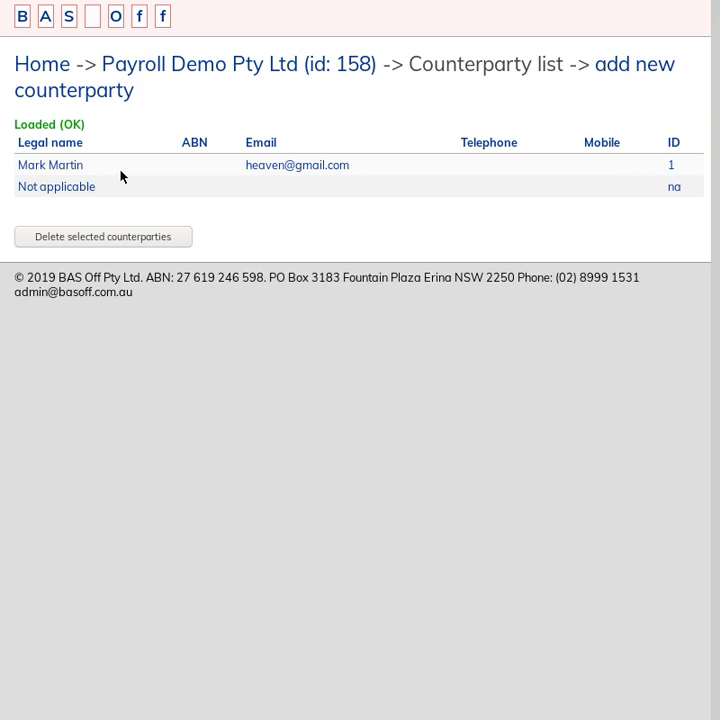
{"action": "left_click", "coordinate": [124, 172]}
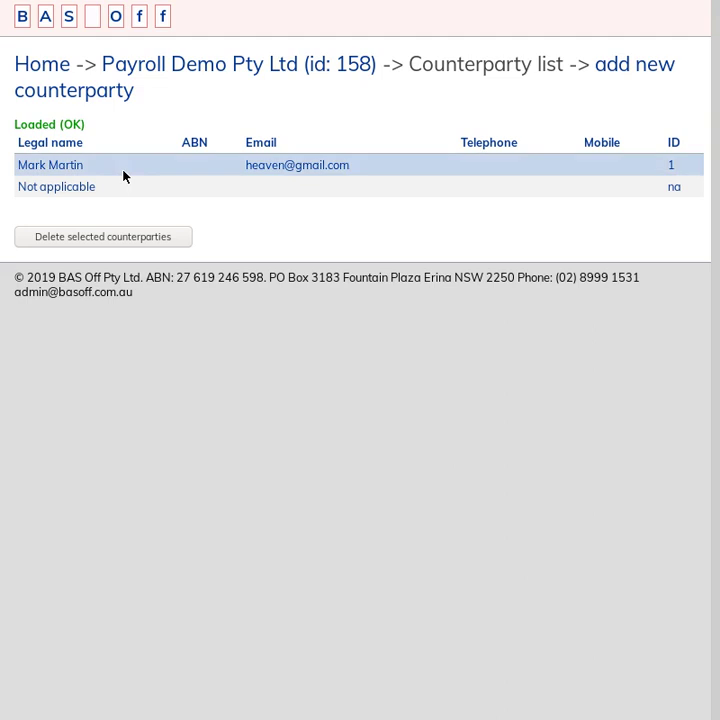
{"action": "left_click", "coordinate": [64, 166]}
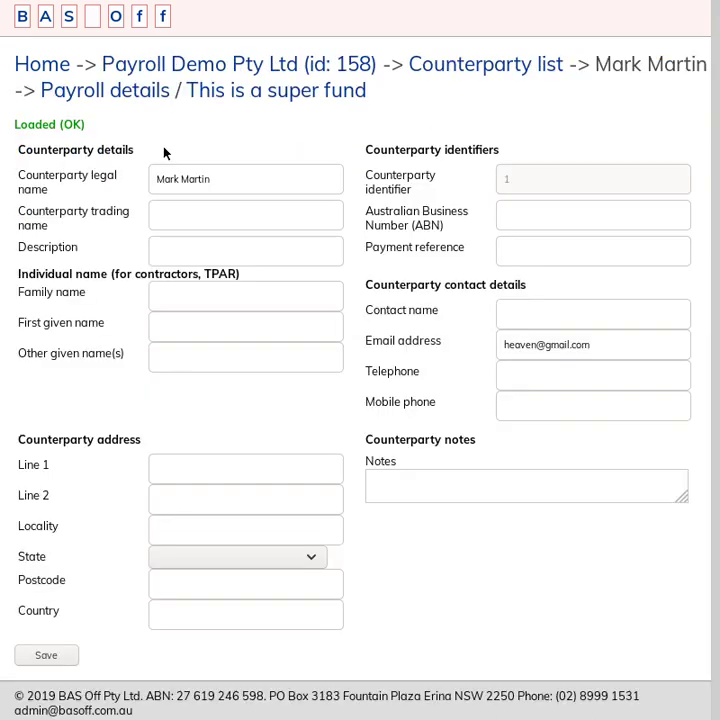
{"action": "left_click", "coordinate": [135, 101]}
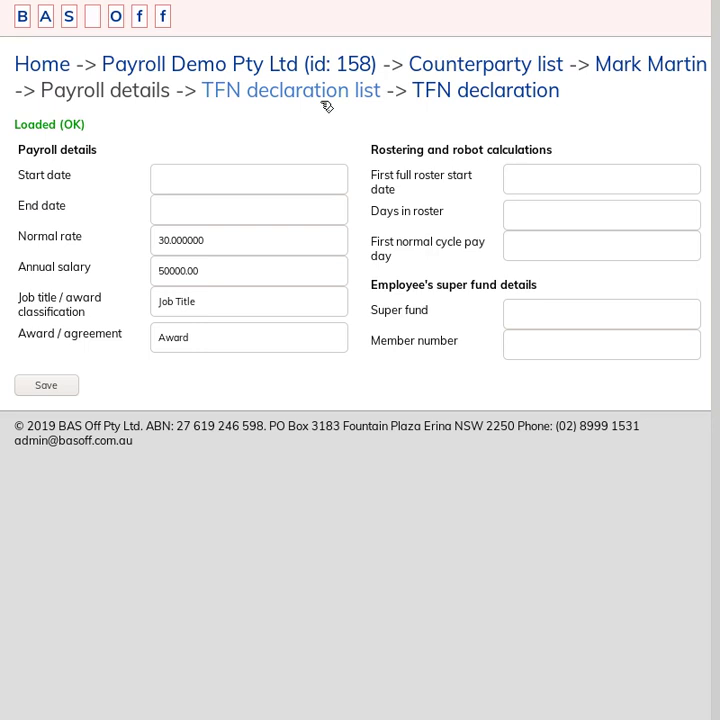
Review the employee's lodge_complete TFN declaration, then return to the Payroll Demo Pty Ltd home page.
{"action": "left_click", "coordinate": [324, 102]}
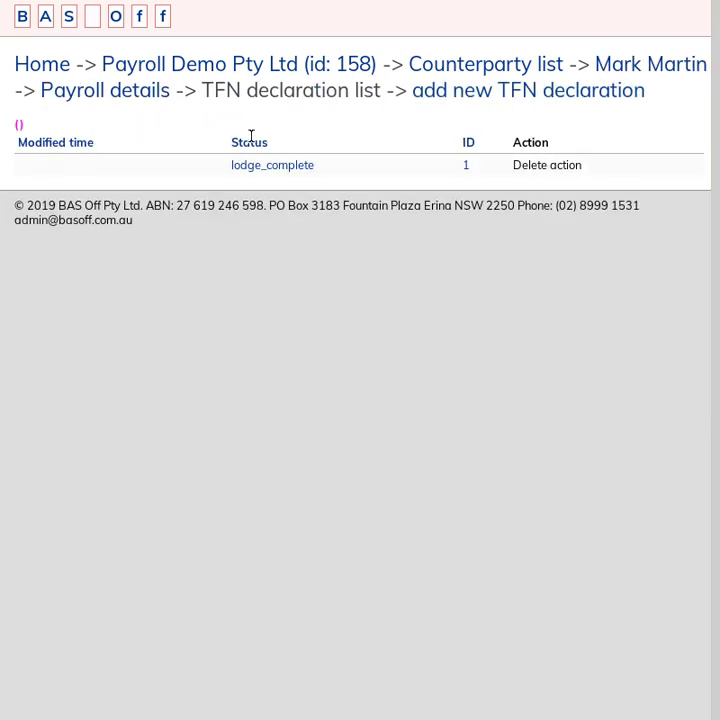
{"action": "left_click", "coordinate": [260, 168]}
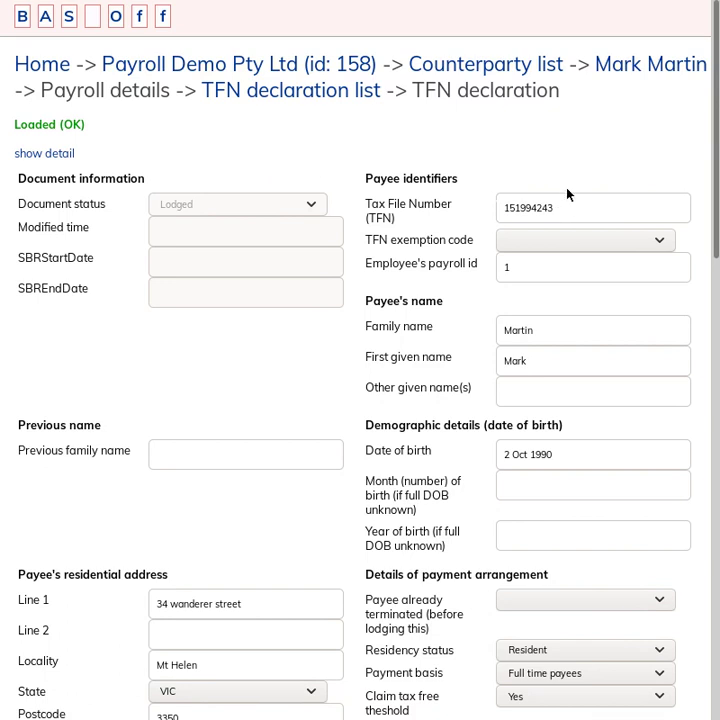
{"action": "scroll", "coordinate": [214, 445], "scroll_direction": "down", "scroll_amount": 3}
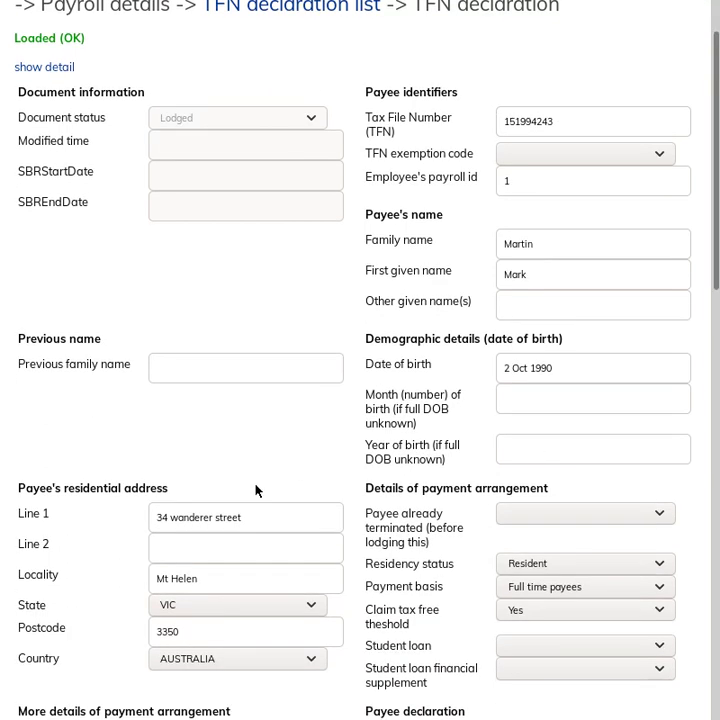
{"action": "scroll", "coordinate": [276, 420], "scroll_direction": "up", "scroll_amount": 3}
{"action": "scroll", "coordinate": [317, 677], "scroll_direction": "down", "scroll_amount": 3}
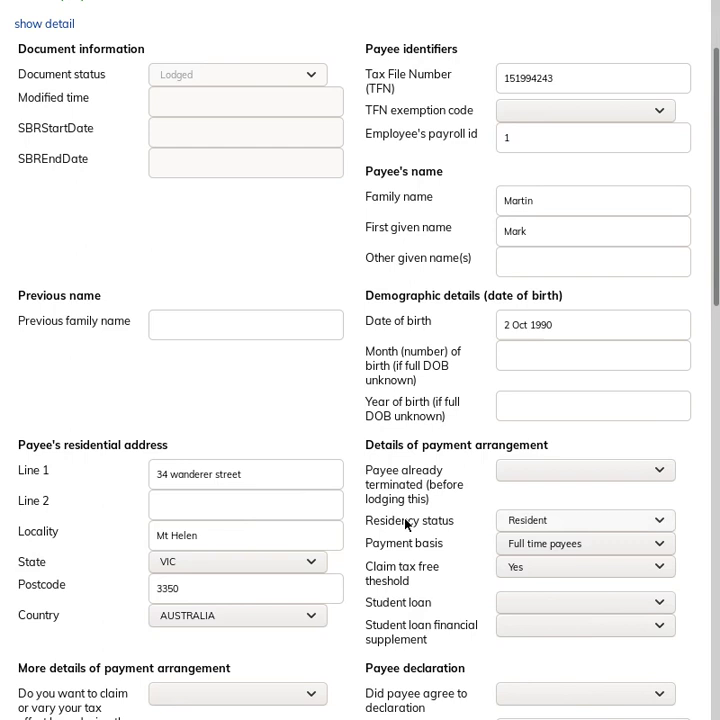
{"action": "scroll", "coordinate": [393, 591], "scroll_direction": "up", "scroll_amount": 2}
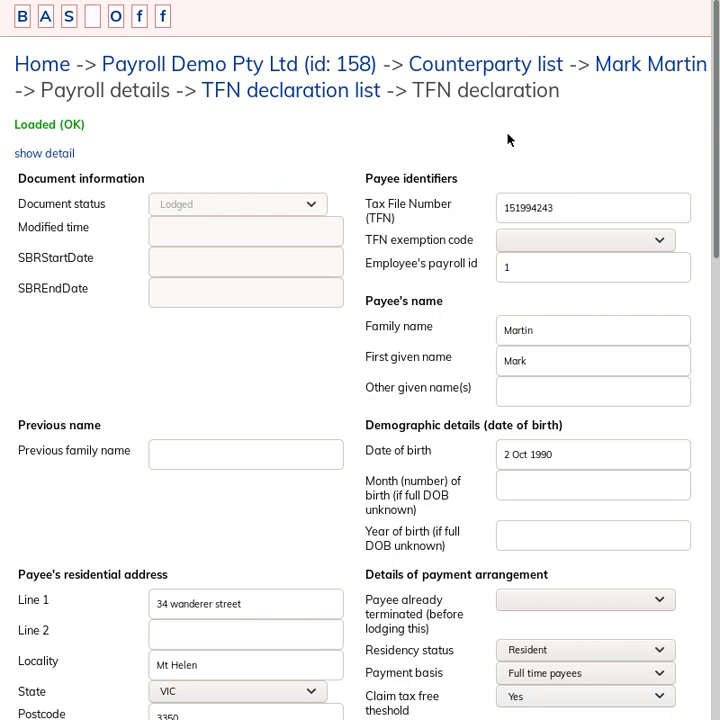
{"action": "left_click", "coordinate": [311, 80]}
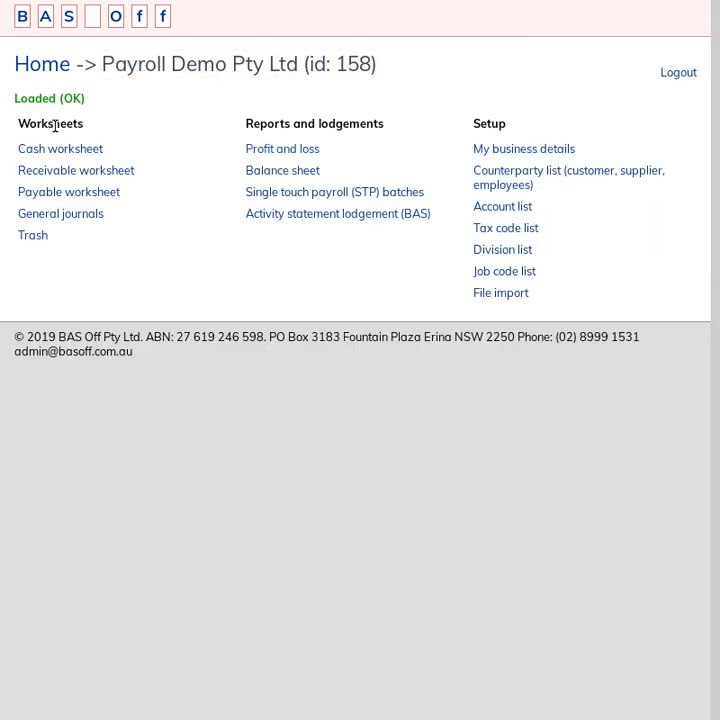
Open the Cash worksheet and locate the unreconciled 10 Sep 2019 payment of -$788.00.
{"action": "left_click", "coordinate": [64, 150]}
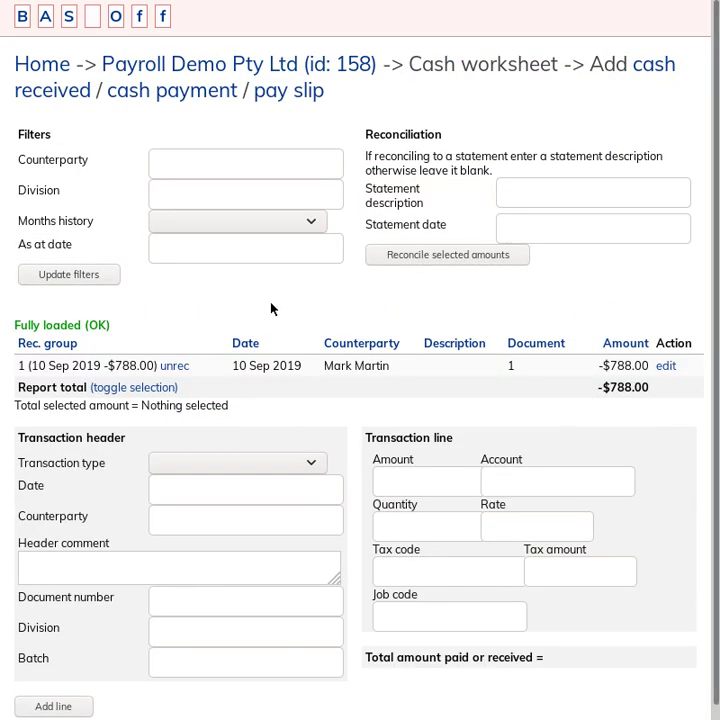
{"action": "left_click", "coordinate": [300, 66]}
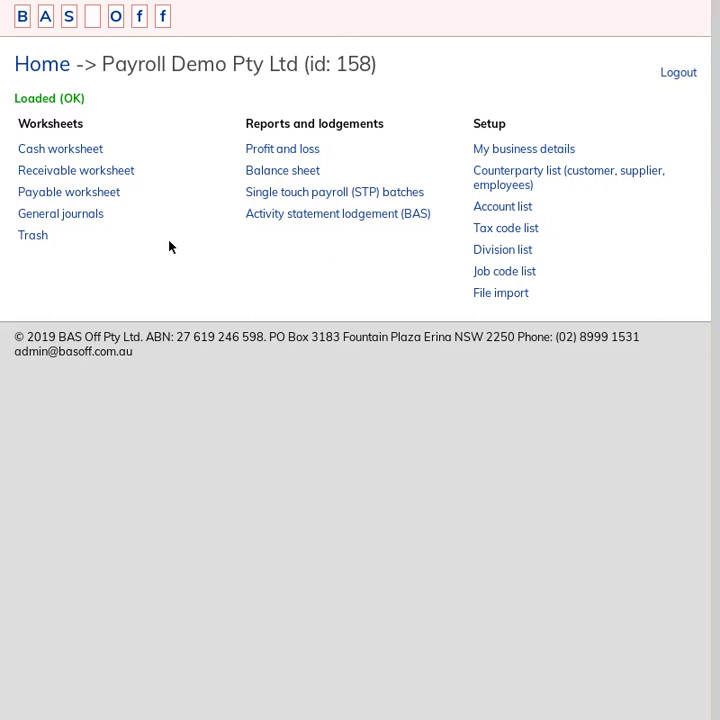
{"action": "left_click", "coordinate": [97, 152]}
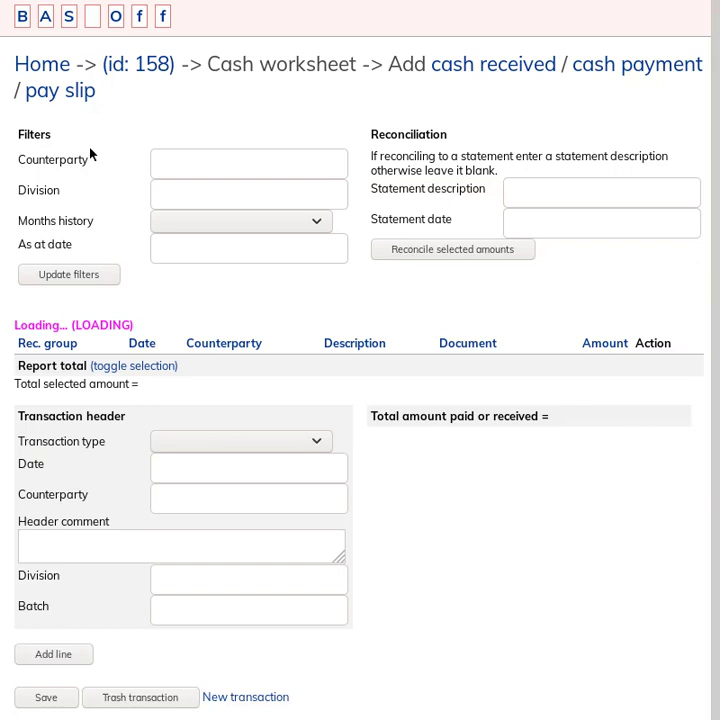
{"action": "scroll", "coordinate": [202, 429], "scroll_direction": "down", "scroll_amount": 1}
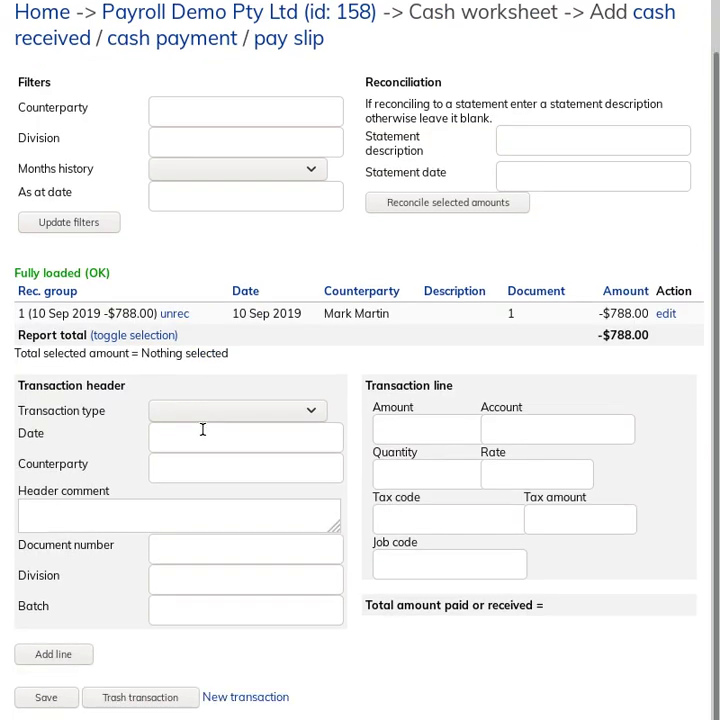
{"action": "left_click_drag", "start_coordinate": [225, 317], "coordinate": [417, 316]}
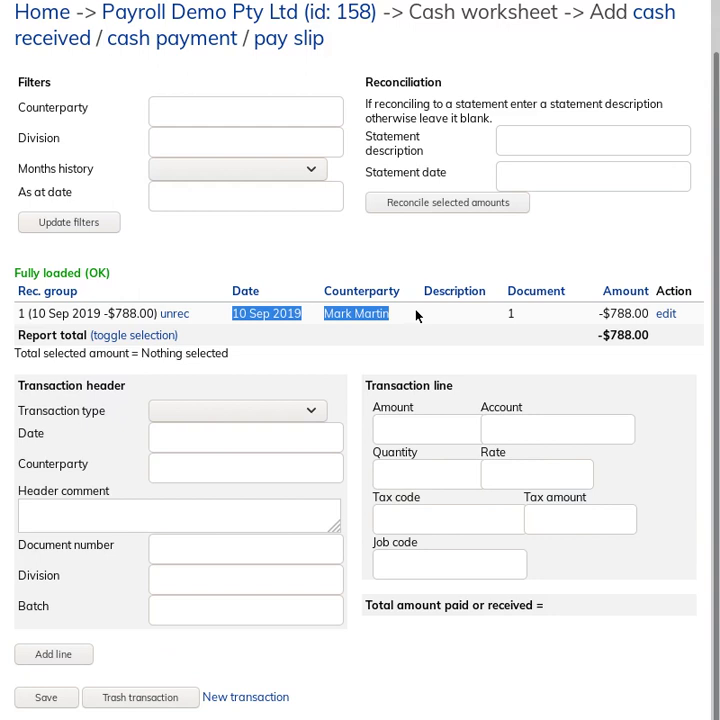
{"action": "left_click", "coordinate": [395, 349]}
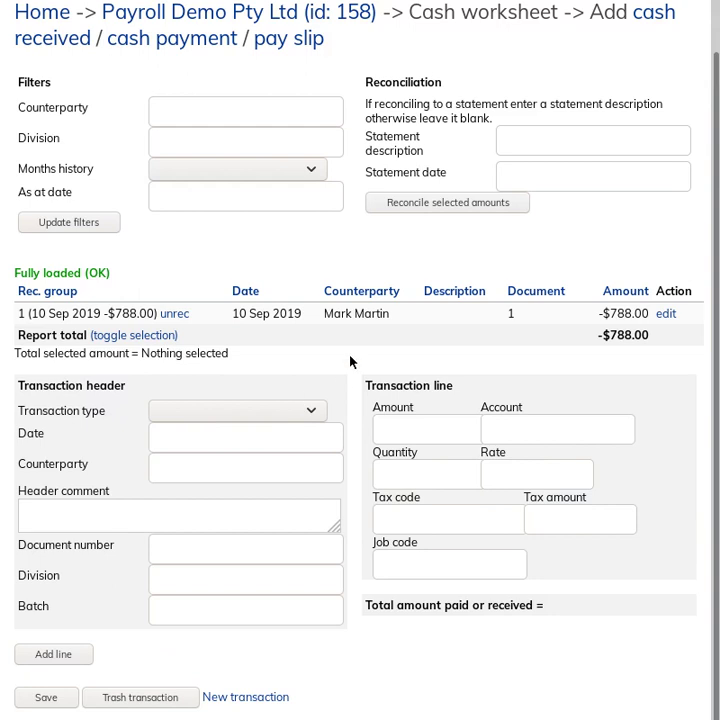
Start a Pay slip dated 17 Sep 2019 for the employee, found by typing 'mar'.
{"action": "left_click", "coordinate": [275, 415]}
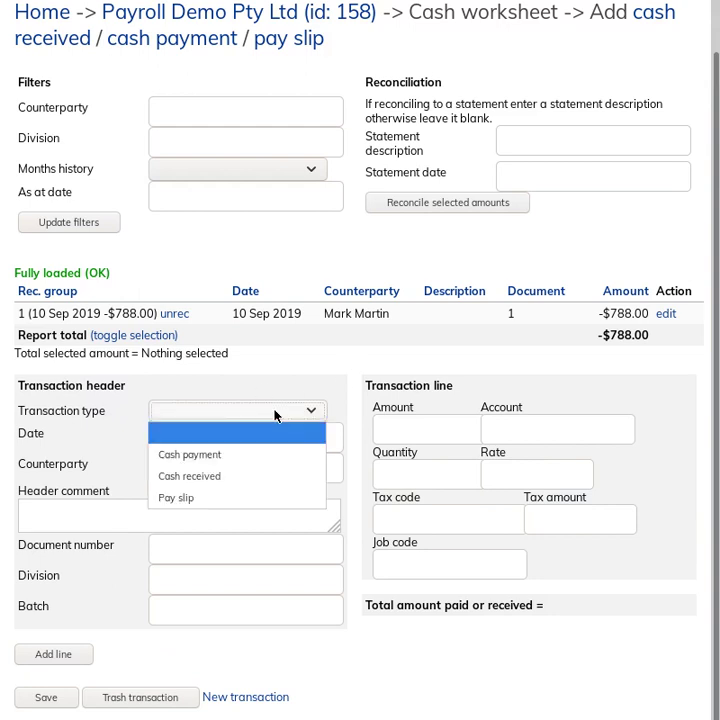
{"action": "left_click", "coordinate": [281, 497]}
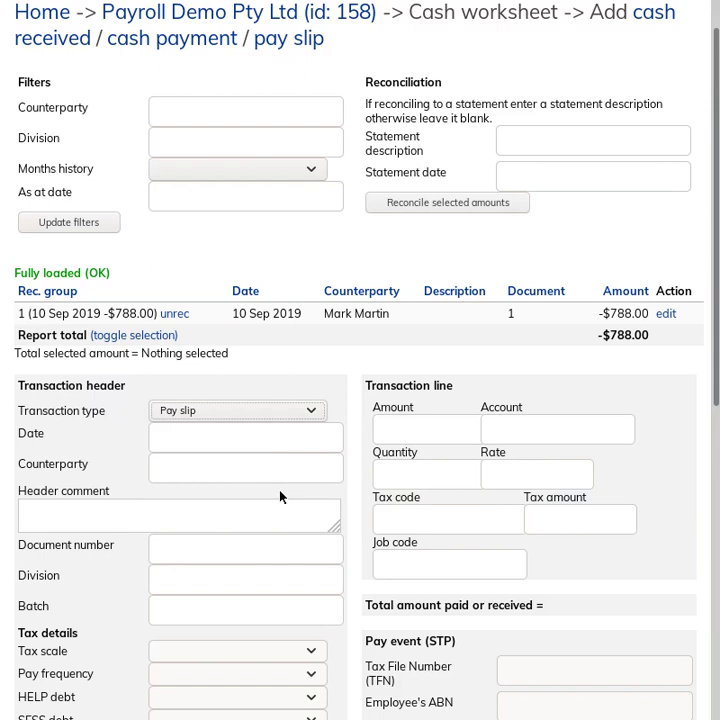
{"action": "left_click", "coordinate": [250, 436]}
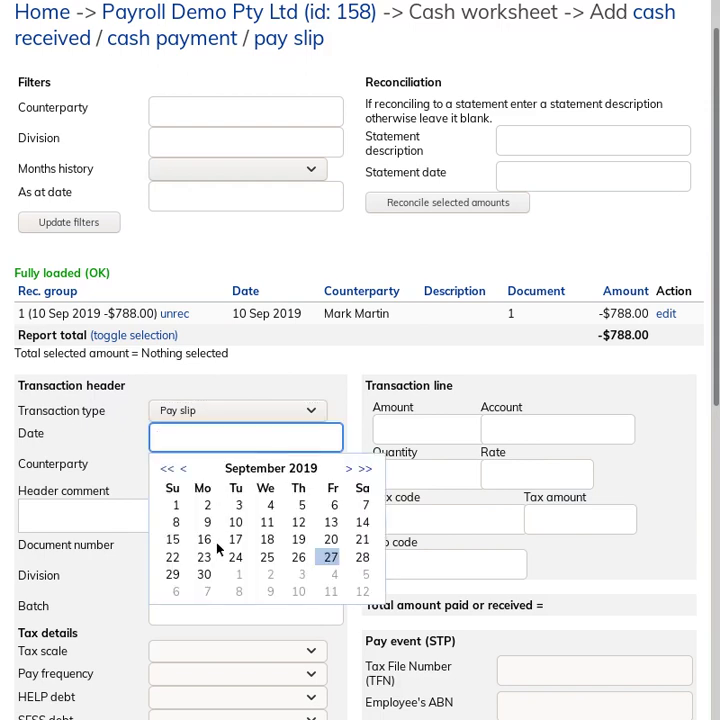
{"action": "left_click", "coordinate": [237, 588]}
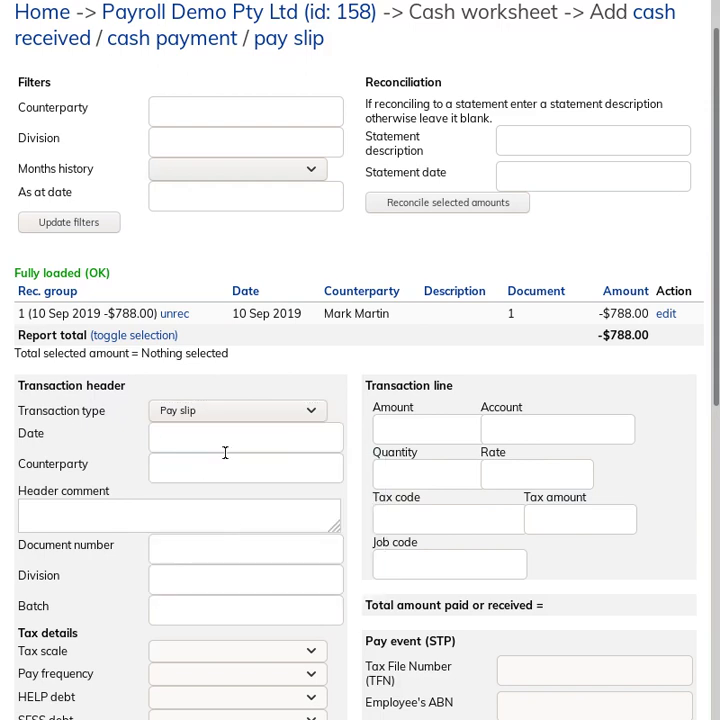
{"action": "left_click", "coordinate": [227, 436]}
{"action": "left_click", "coordinate": [235, 541]}
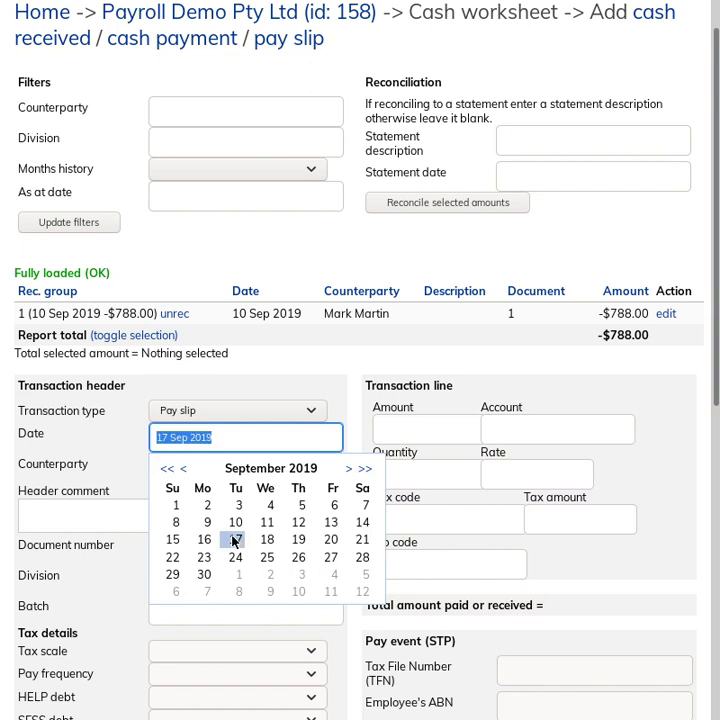
{"action": "left_click", "coordinate": [181, 466]}
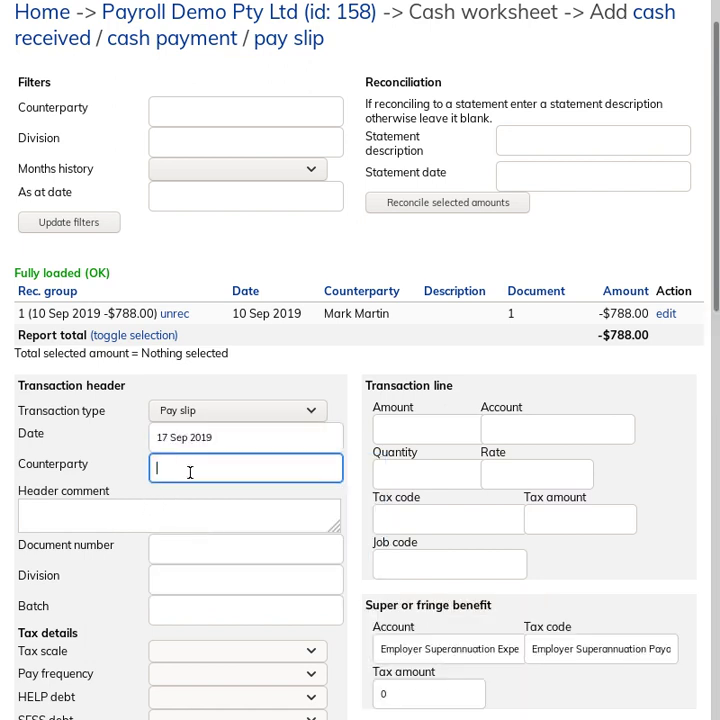
{"action": "type", "text": "mar"}
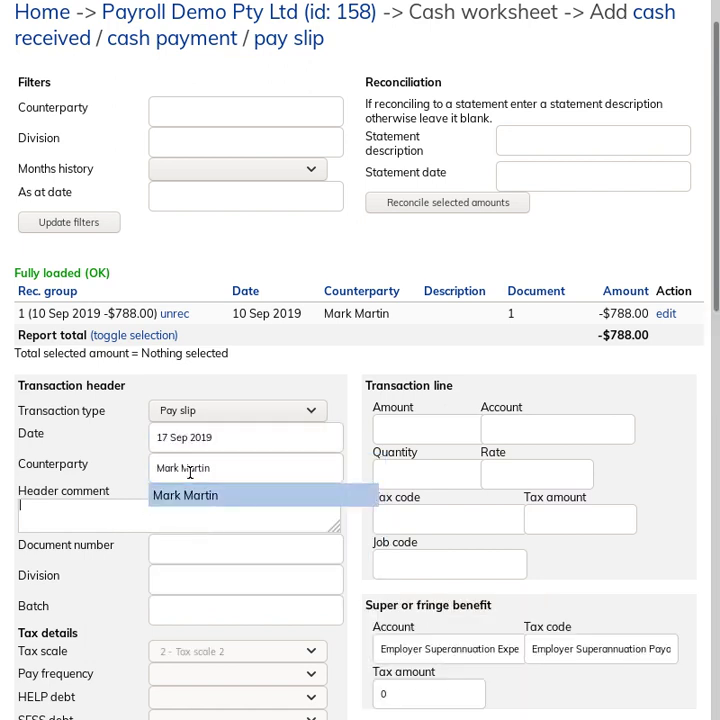
{"action": "left_click", "coordinate": [190, 495]}
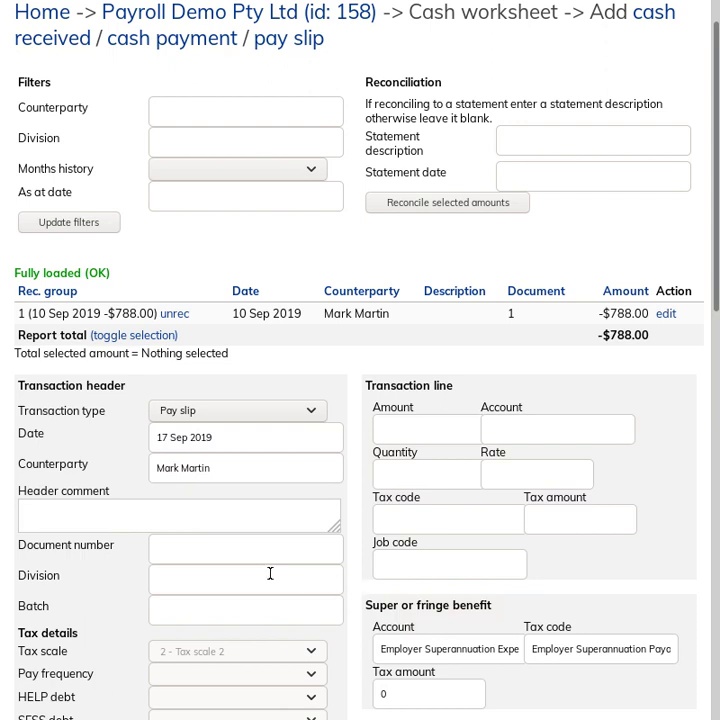
Skip past the Header comment and leave the Batch field blank.
{"action": "key", "text": "Tab"}
{"action": "scroll", "coordinate": [355, 573], "scroll_direction": "down", "scroll_amount": 3}
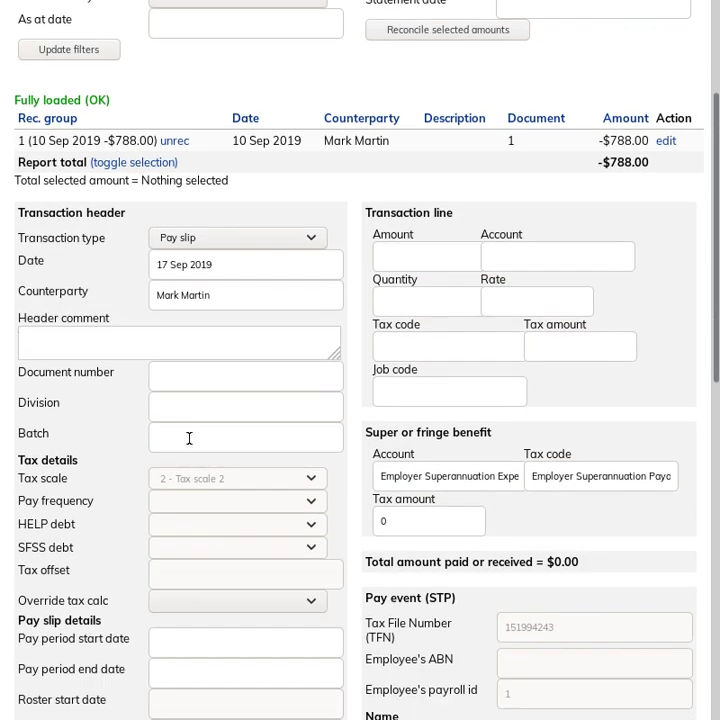
{"action": "left_click", "coordinate": [318, 438]}
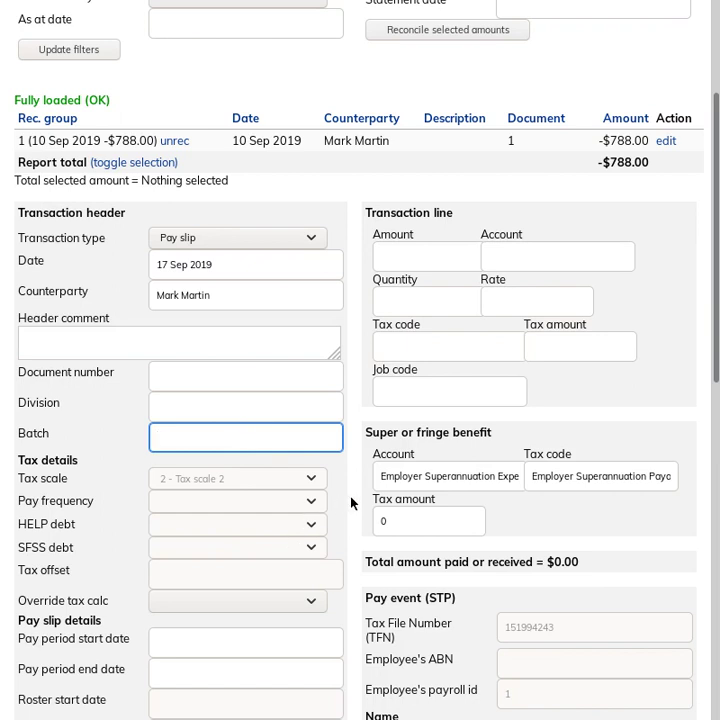
{"action": "left_click", "coordinate": [326, 527]}
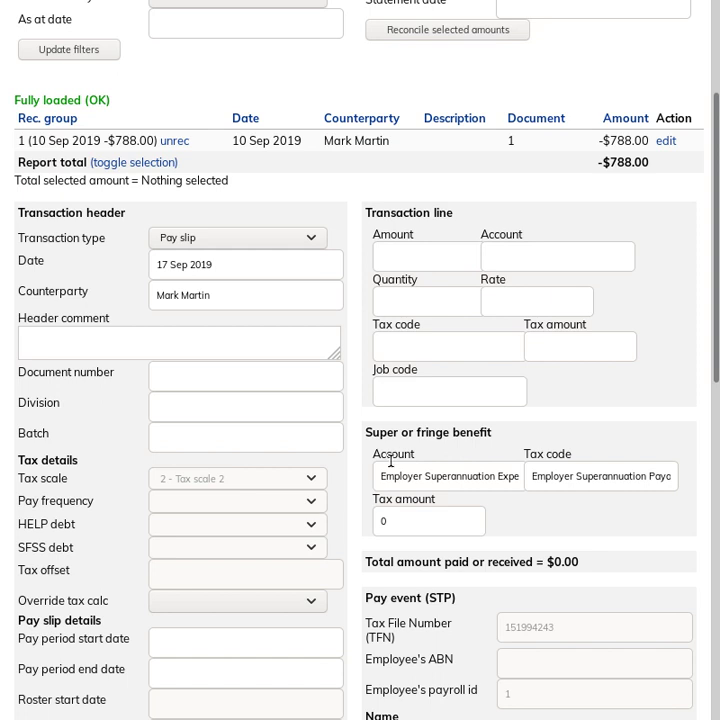
{"action": "scroll", "coordinate": [340, 440], "scroll_direction": "down", "scroll_amount": 1}
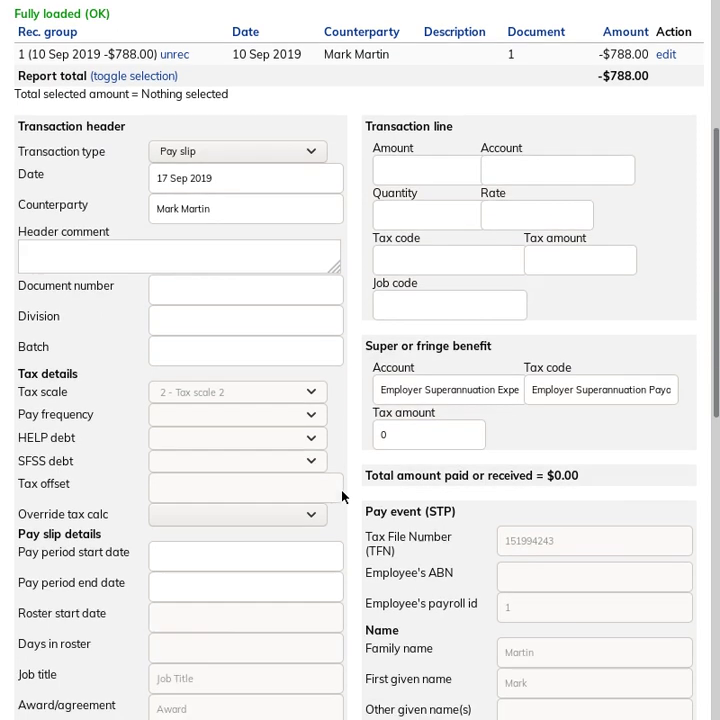
Set the pay period from 9 Sep 2019 to 15 Sep 2019.
{"action": "left_click", "coordinate": [245, 550]}
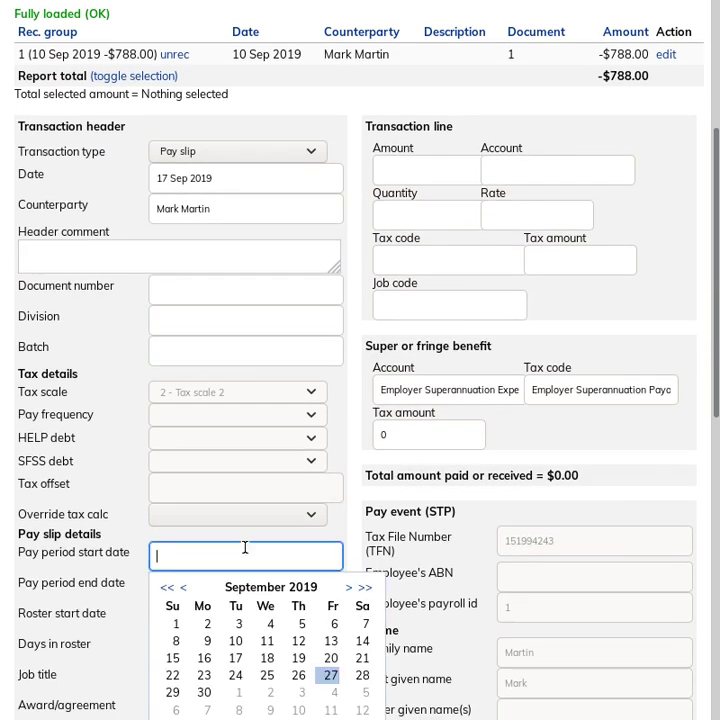
{"action": "left_click", "coordinate": [208, 642]}
{"action": "left_click", "coordinate": [199, 598]}
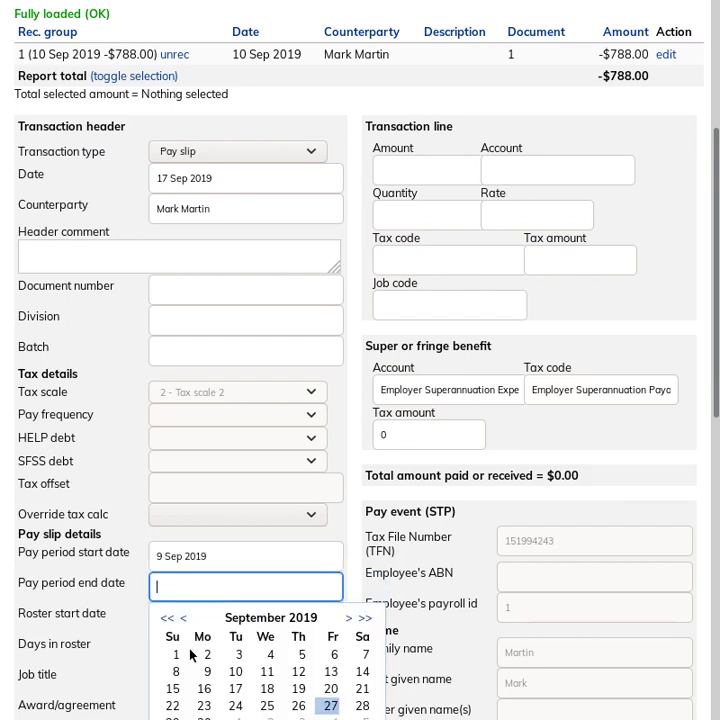
{"action": "left_click", "coordinate": [173, 689]}
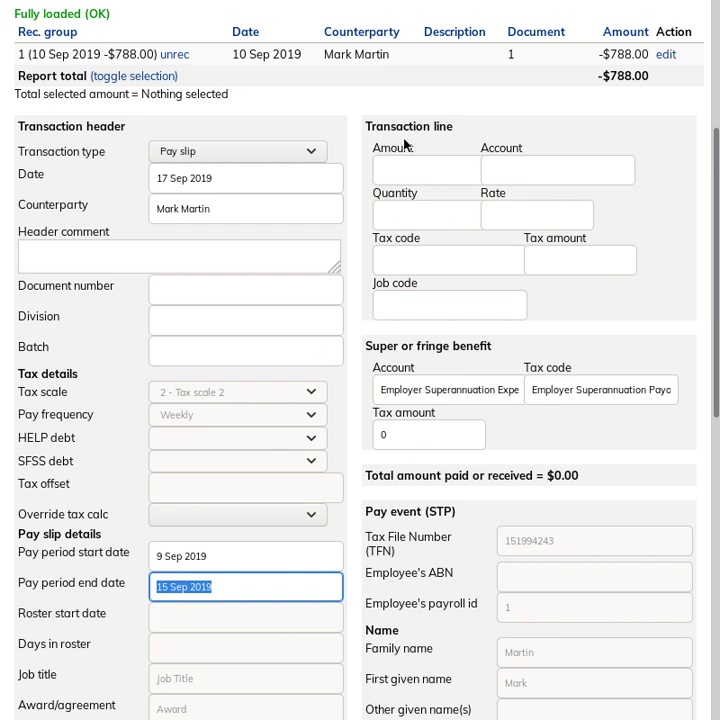
Add a Normal time pay line of 2000, giving 190 super and 541 PAYG withheld.
{"action": "left_click", "coordinate": [556, 169]}
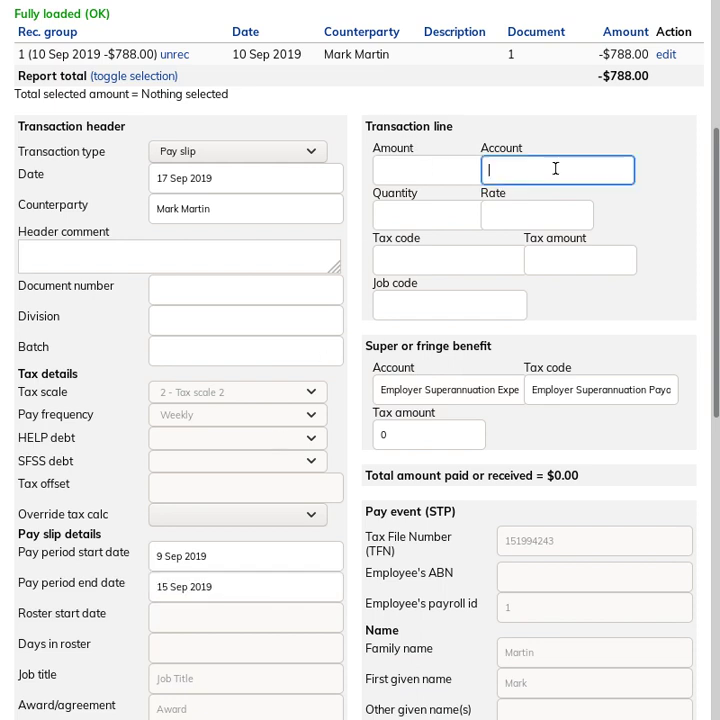
{"action": "type", "text": "nor"}
{"action": "key", "text": "Tab"}
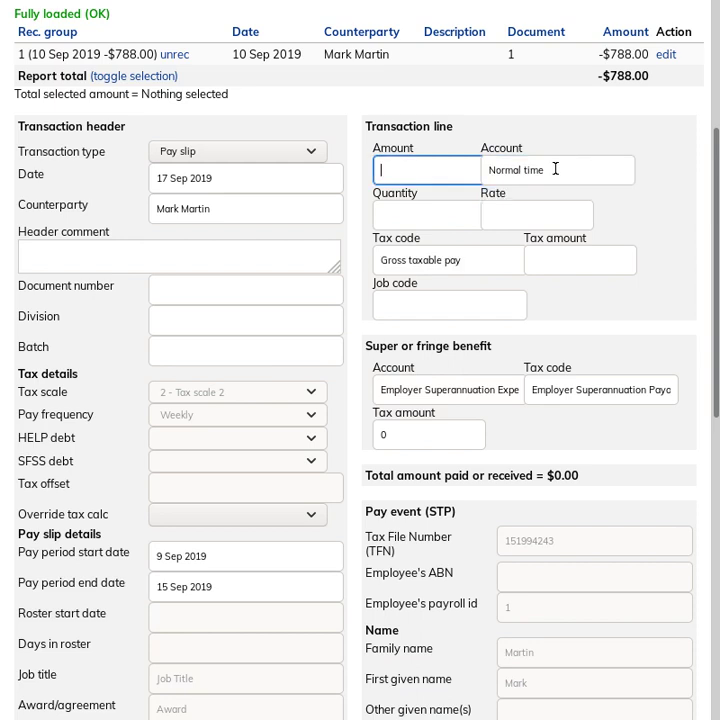
{"action": "type", "text": "2000"}
{"action": "key", "text": "Tab"}
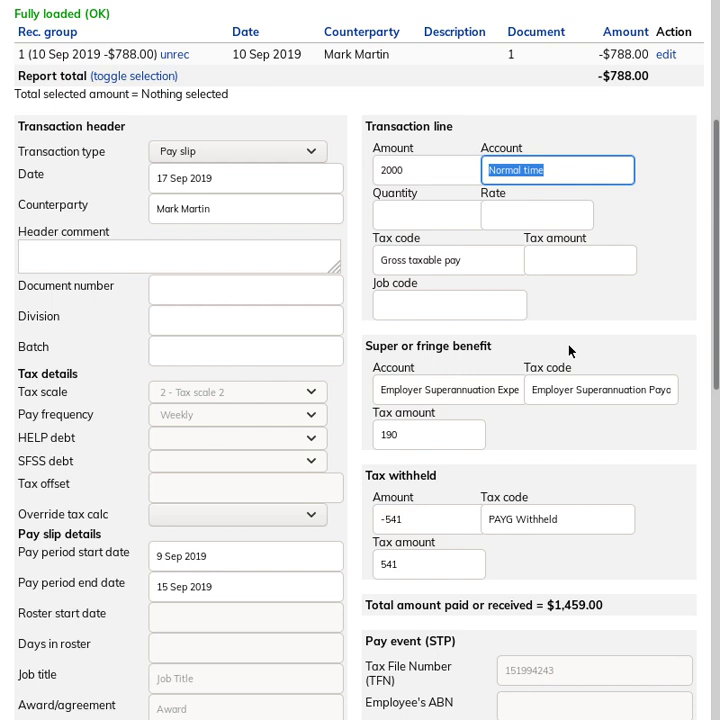
{"action": "scroll", "coordinate": [570, 350], "scroll_direction": "down", "scroll_amount": 5}
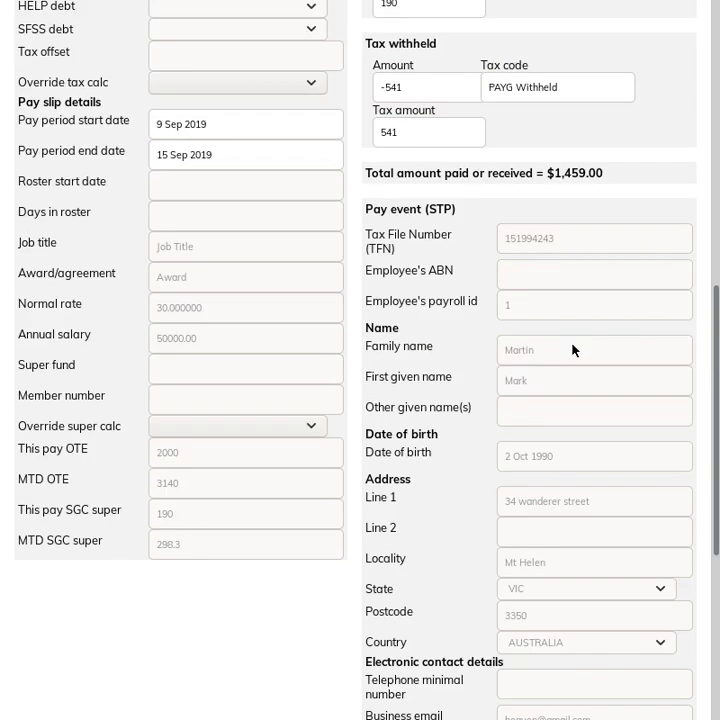
{"action": "scroll", "coordinate": [575, 351], "scroll_direction": "down", "scroll_amount": 1}
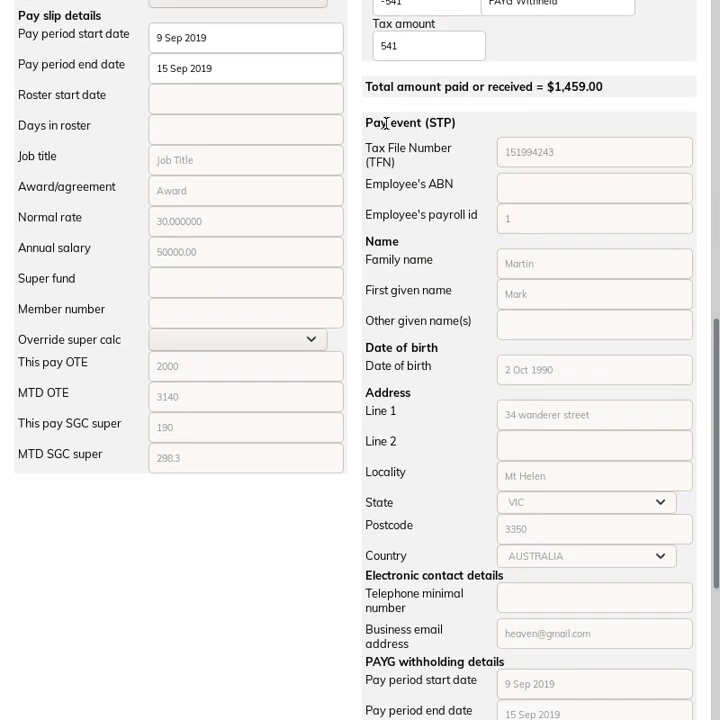
{"action": "left_click_drag", "start_coordinate": [361, 121], "coordinate": [477, 125]}
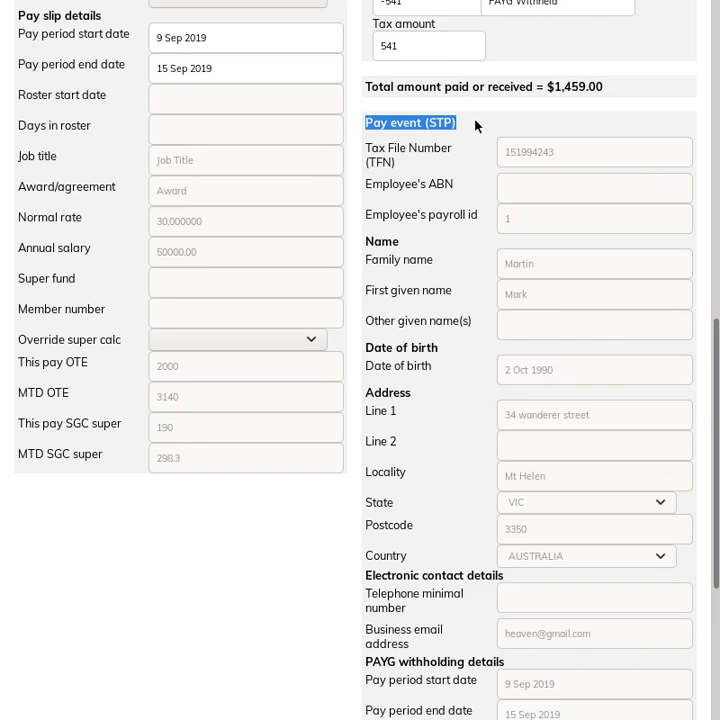
{"action": "left_click", "coordinate": [474, 127]}
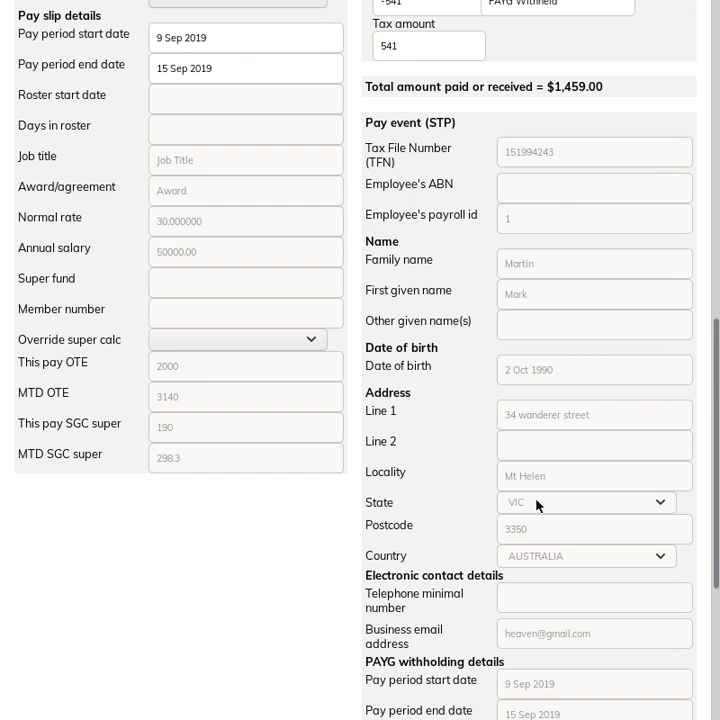
{"action": "scroll", "coordinate": [536, 505], "scroll_direction": "down", "scroll_amount": 3}
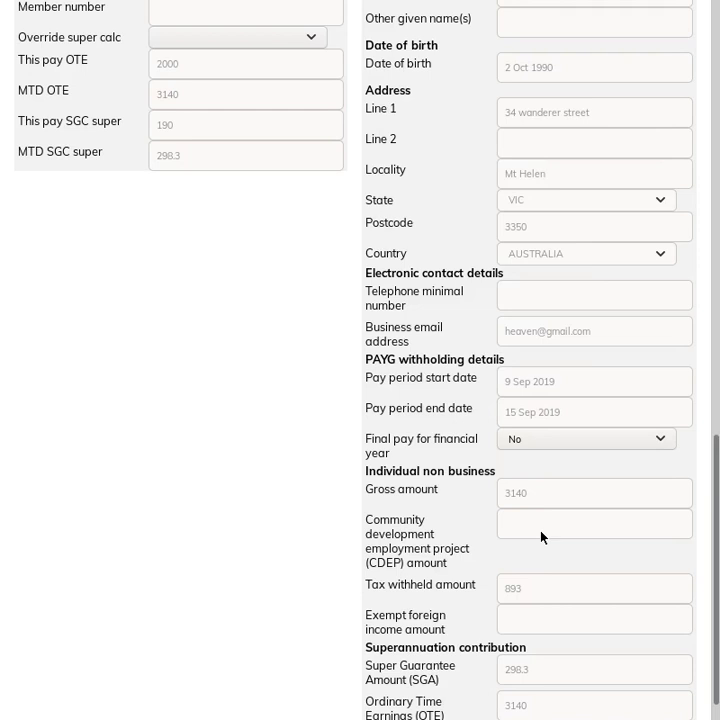
{"action": "scroll", "coordinate": [510, 400], "scroll_direction": "down", "scroll_amount": 2}
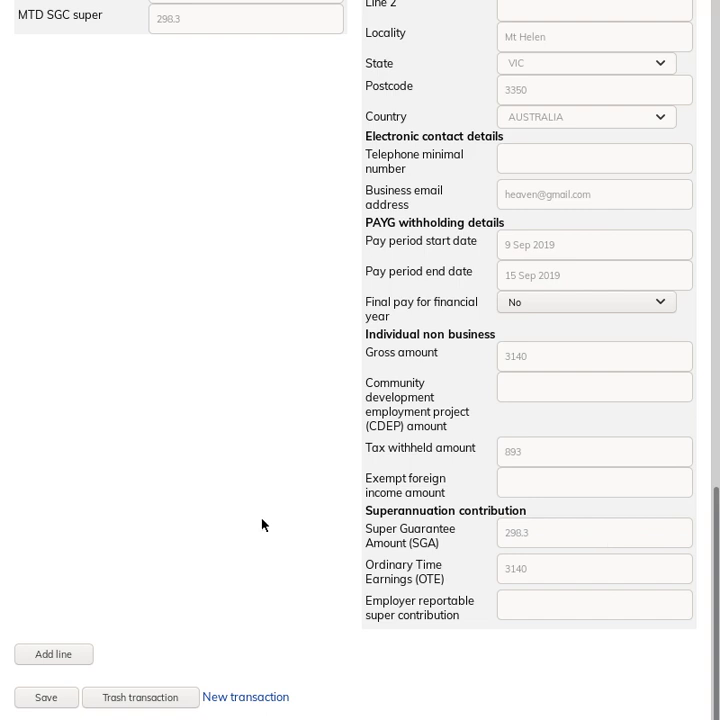
Save the 17 Sep 2019 -$1,459.00 pay slip and confirm Saved (OK) in the transaction list.
{"action": "left_click", "coordinate": [40, 704]}
{"action": "scroll", "coordinate": [221, 594], "scroll_direction": "up", "scroll_amount": 15}
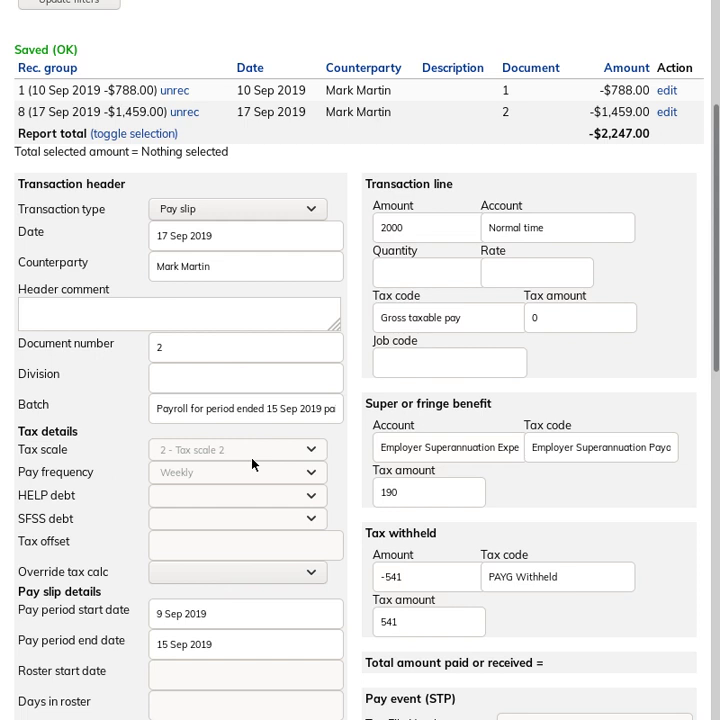
{"action": "triple_click", "coordinate": [200, 405]}
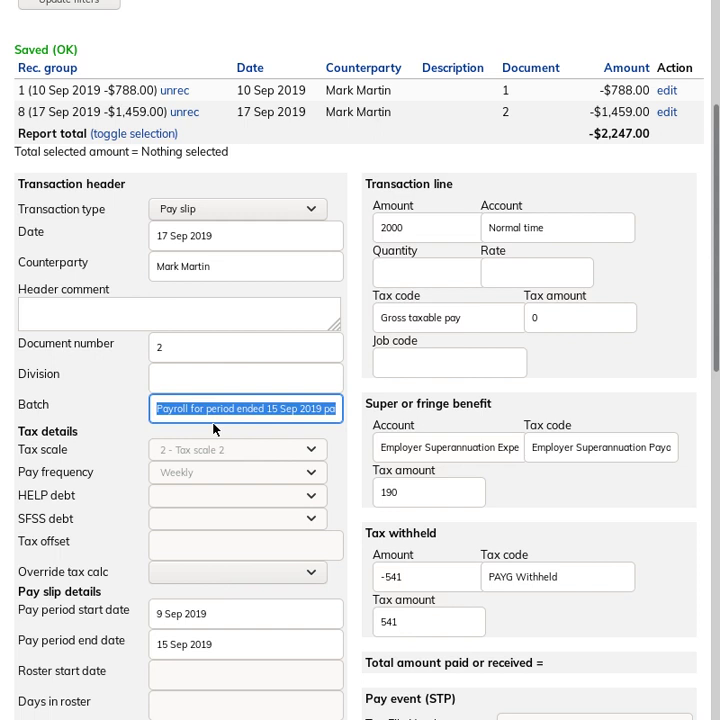
{"action": "left_click", "coordinate": [211, 417]}
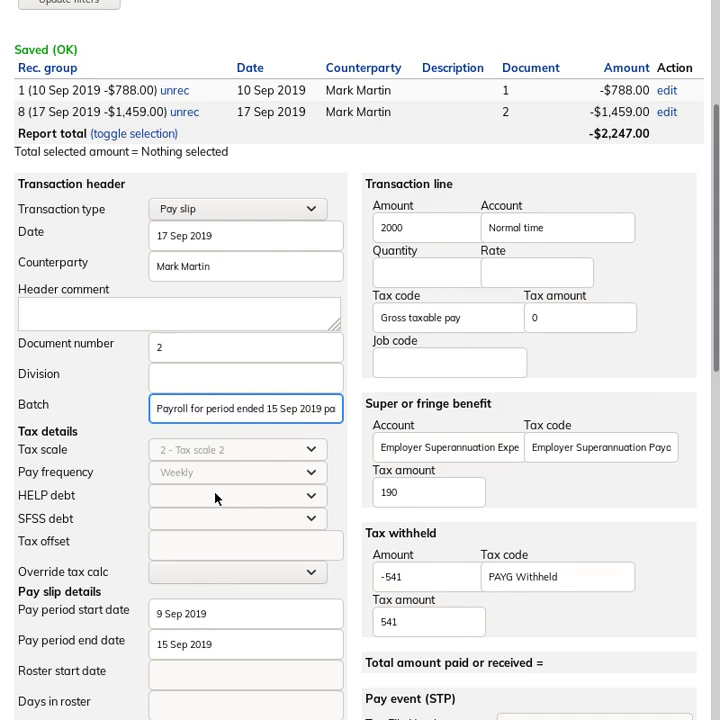
{"action": "scroll", "coordinate": [215, 497], "scroll_direction": "up", "scroll_amount": 3}
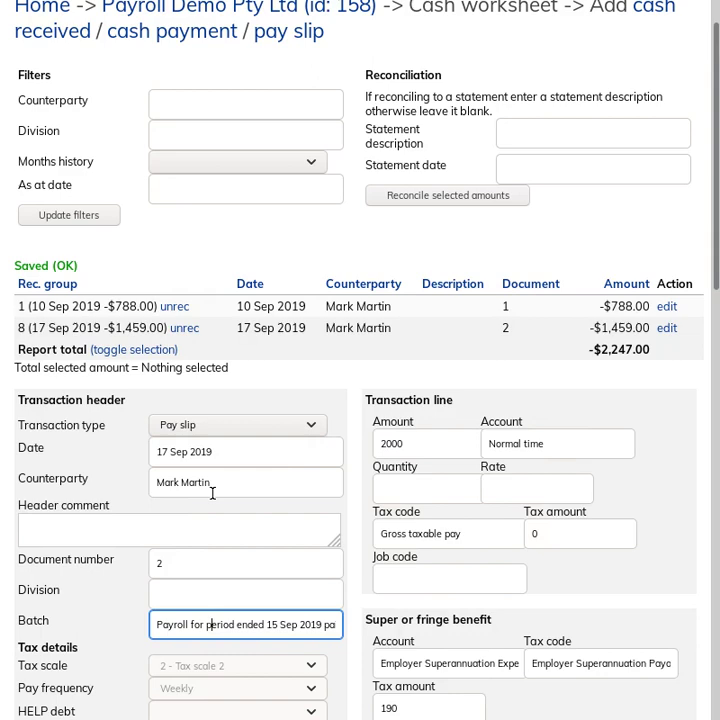
{"action": "scroll", "coordinate": [195, 445], "scroll_direction": "up", "scroll_amount": 1}
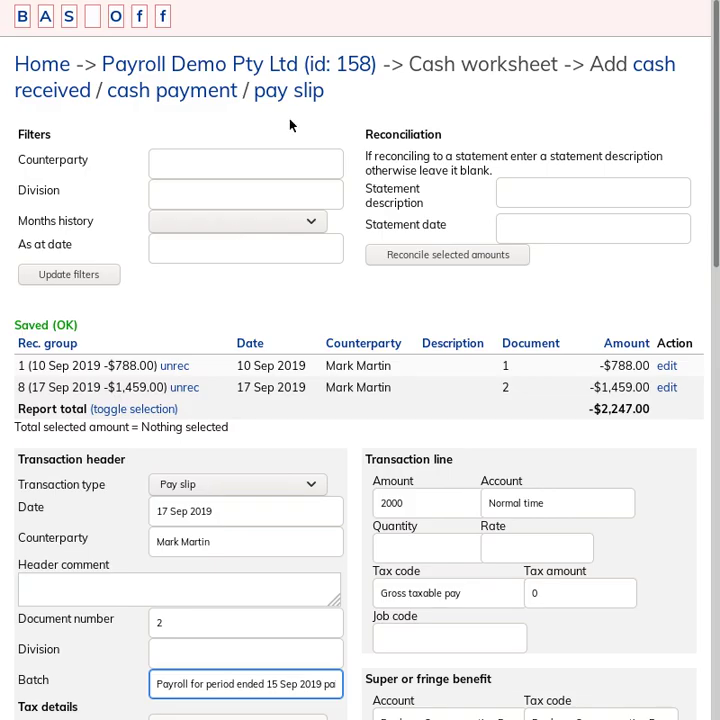
From the Payroll Demo Pty Ltd home page, open the Single touch payroll (STP) batches list.
{"action": "left_click", "coordinate": [316, 68]}
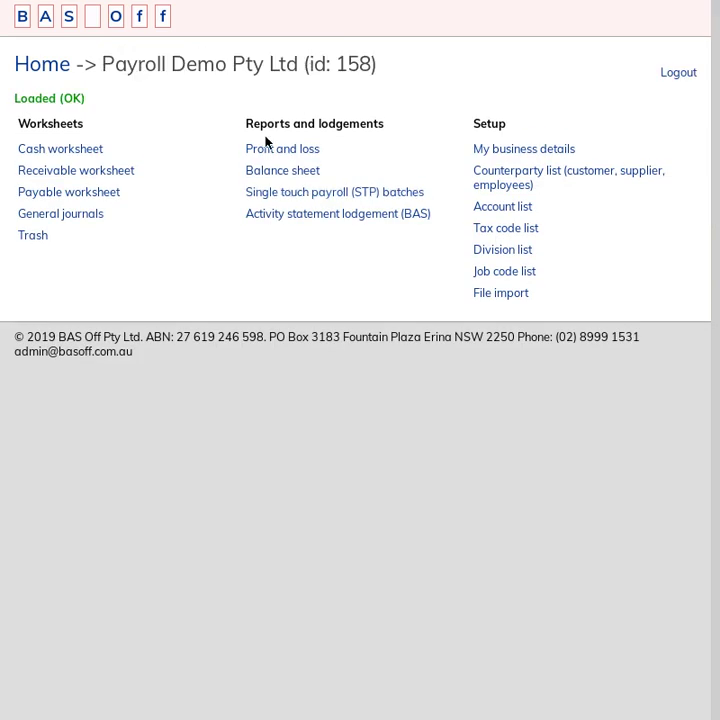
{"action": "triple_click", "coordinate": [352, 124]}
{"action": "left_click", "coordinate": [324, 195]}
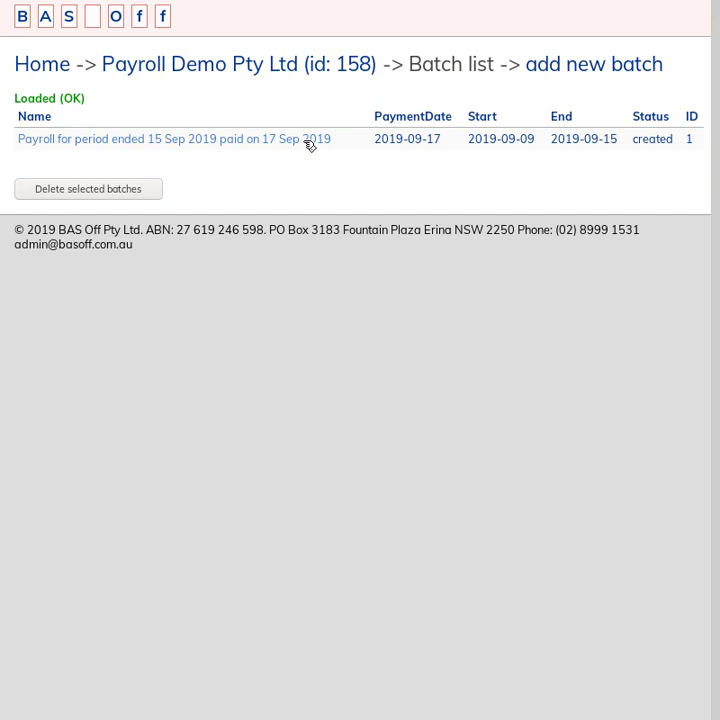
Open the 'Payroll for period ended 15 Sep 2019' batch's STP lodgement page.
{"action": "left_click", "coordinate": [310, 146]}
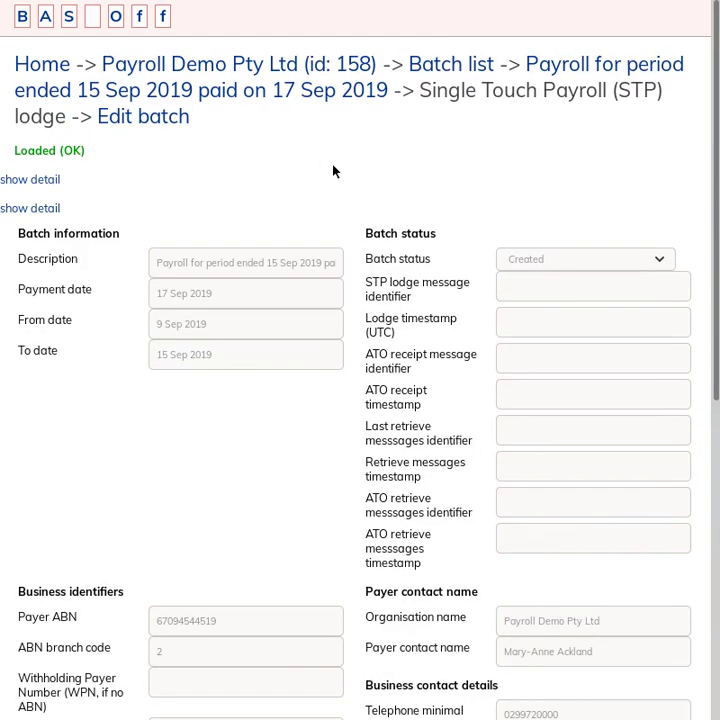
{"action": "scroll", "coordinate": [341, 177], "scroll_direction": "down", "scroll_amount": 2}
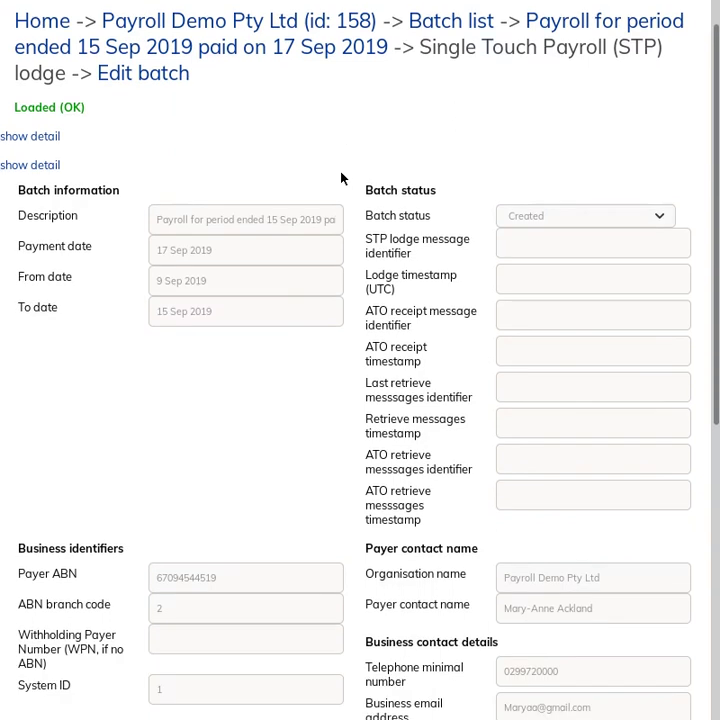
{"action": "scroll", "coordinate": [215, 381], "scroll_direction": "down", "scroll_amount": 2}
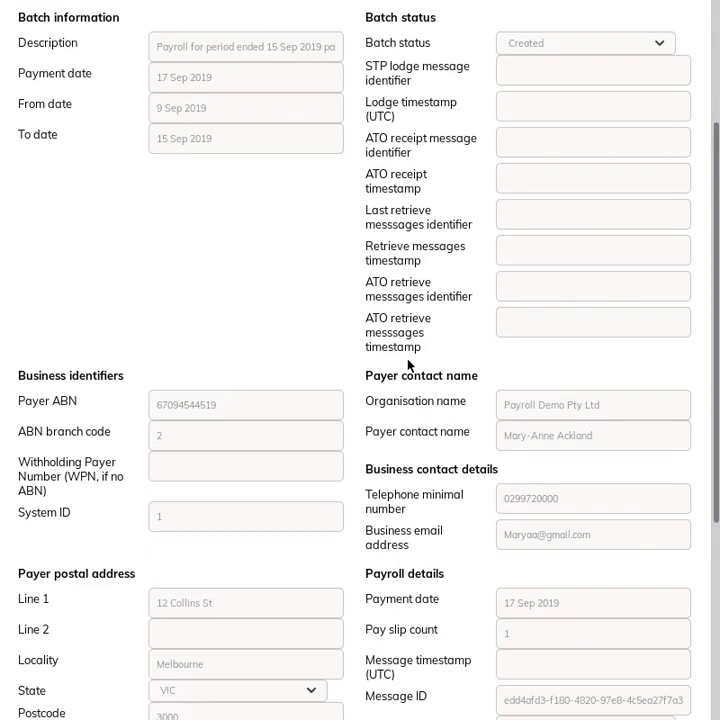
{"action": "scroll", "coordinate": [409, 437], "scroll_direction": "down", "scroll_amount": 4}
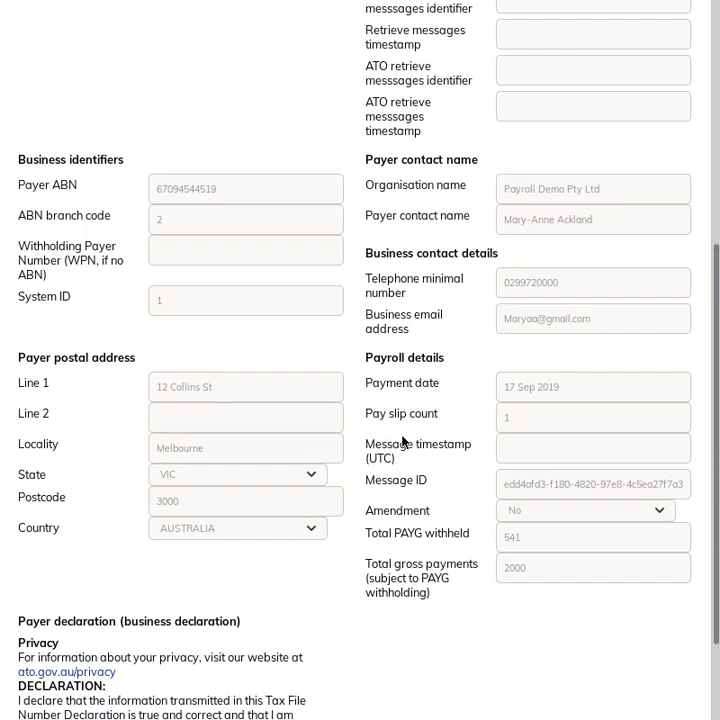
{"action": "scroll", "coordinate": [403, 442], "scroll_direction": "down", "scroll_amount": 3}
{"action": "scroll", "coordinate": [420, 425], "scroll_direction": "down", "scroll_amount": 1}
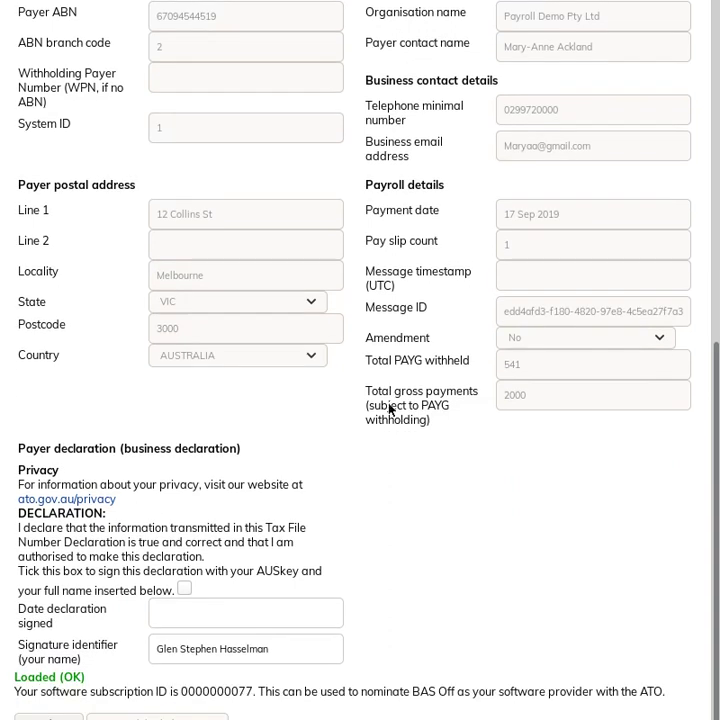
Check the batch totals: 541 PAYG withheld and 2000 gross payments.
{"action": "left_click_drag", "start_coordinate": [386, 366], "coordinate": [407, 445]}
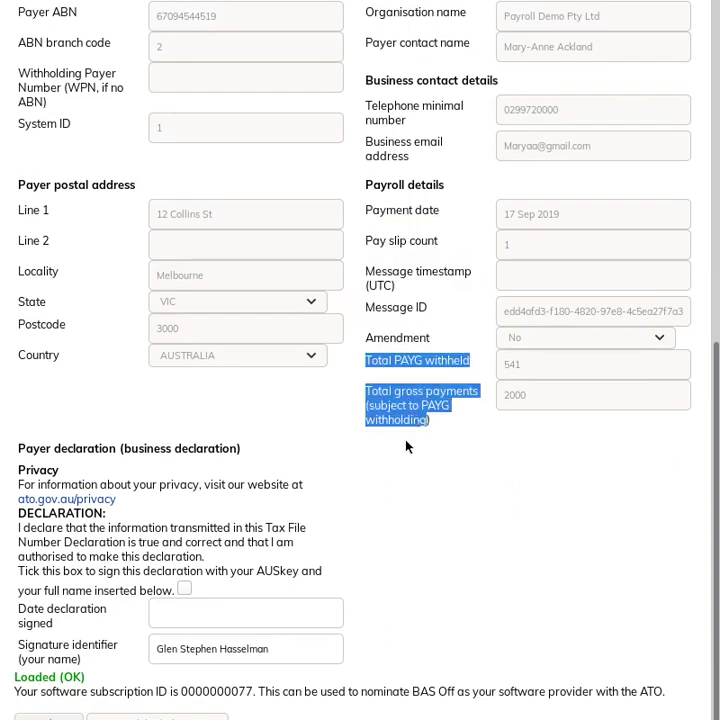
{"action": "left_click", "coordinate": [407, 446]}
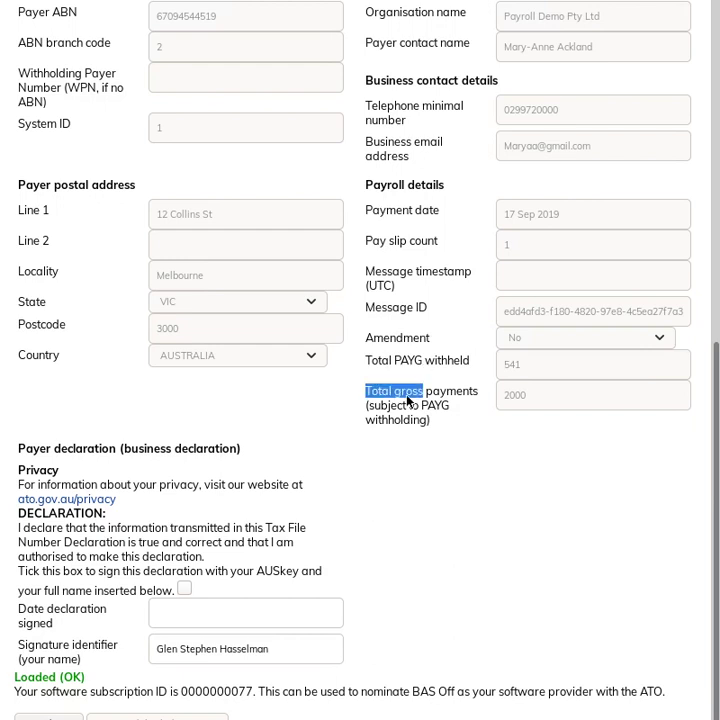
{"action": "left_click_drag", "start_coordinate": [407, 401], "coordinate": [423, 423]}
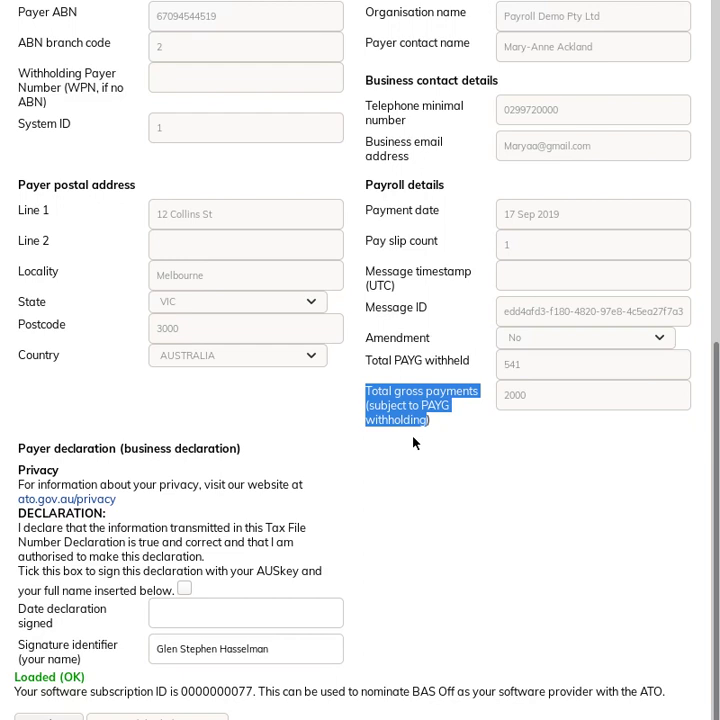
{"action": "left_click_drag", "start_coordinate": [390, 368], "coordinate": [431, 425]}
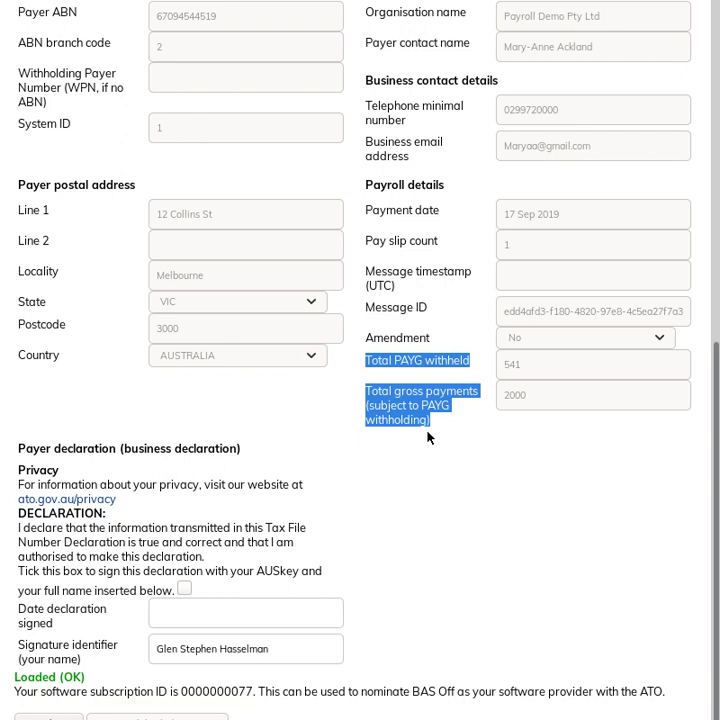
{"action": "left_click", "coordinate": [428, 437]}
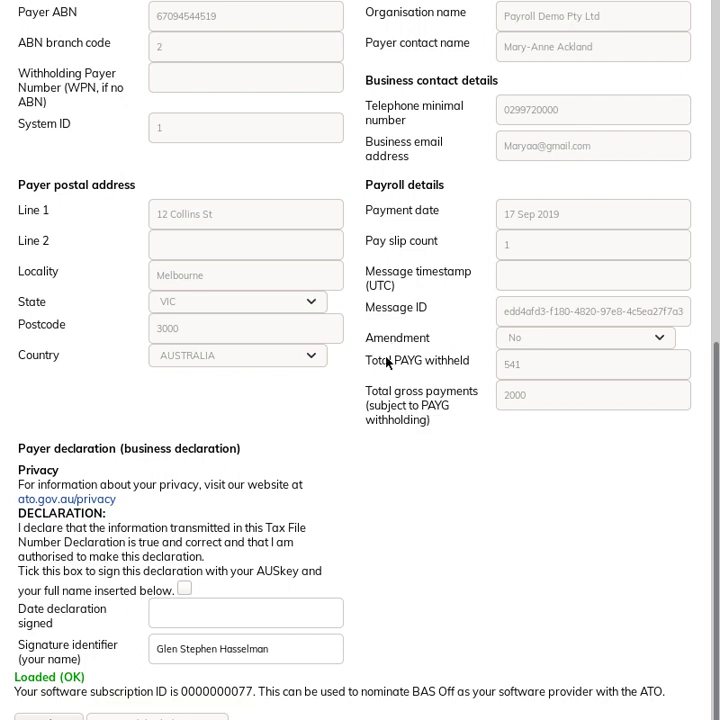
{"action": "left_click_drag", "start_coordinate": [387, 363], "coordinate": [417, 430]}
{"action": "left_click", "coordinate": [273, 447]}
{"action": "scroll", "coordinate": [219, 562], "scroll_direction": "down", "scroll_amount": 1}
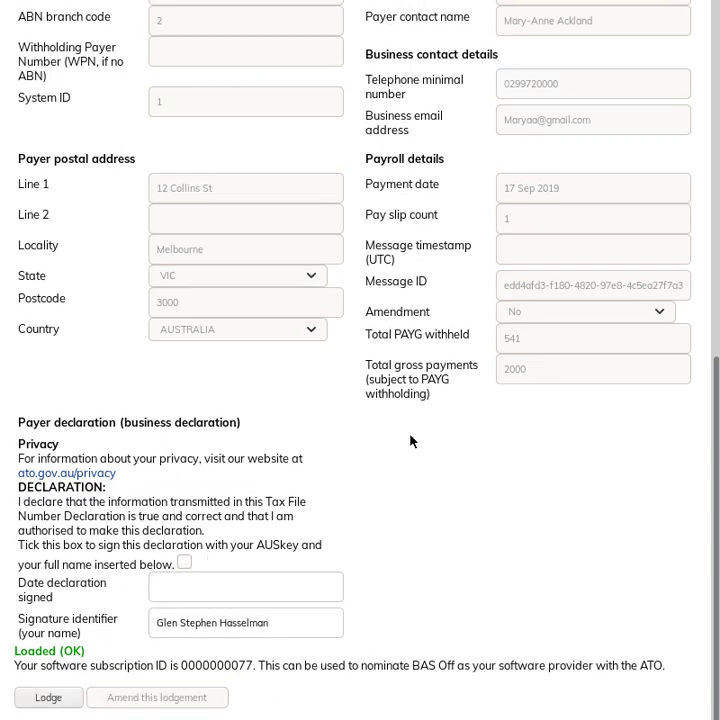
Sign the STP declaration and lodge the payroll batch, ending with Message Accepted (CMN.ATO.GEN.OK).
{"action": "left_click", "coordinate": [185, 564]}
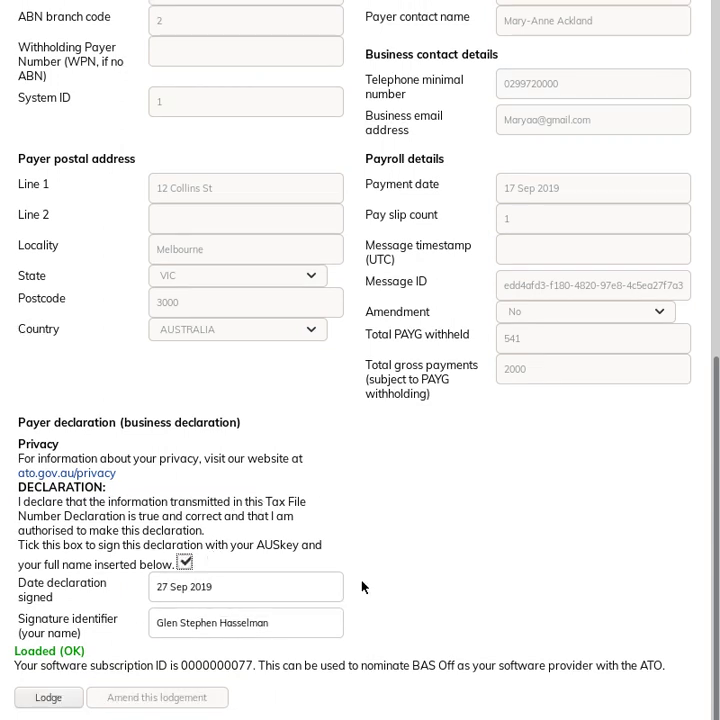
{"action": "left_click", "coordinate": [33, 709]}
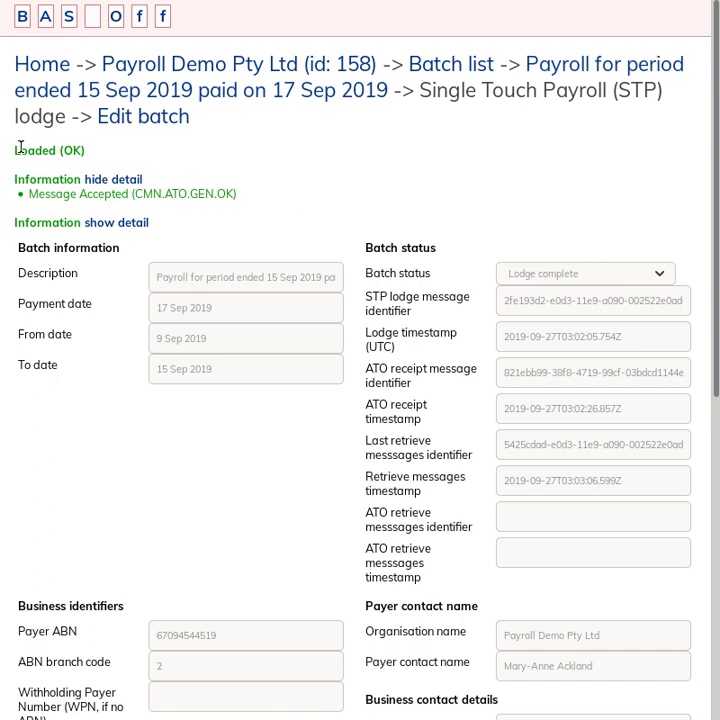
{"action": "double_click", "coordinate": [22, 181]}
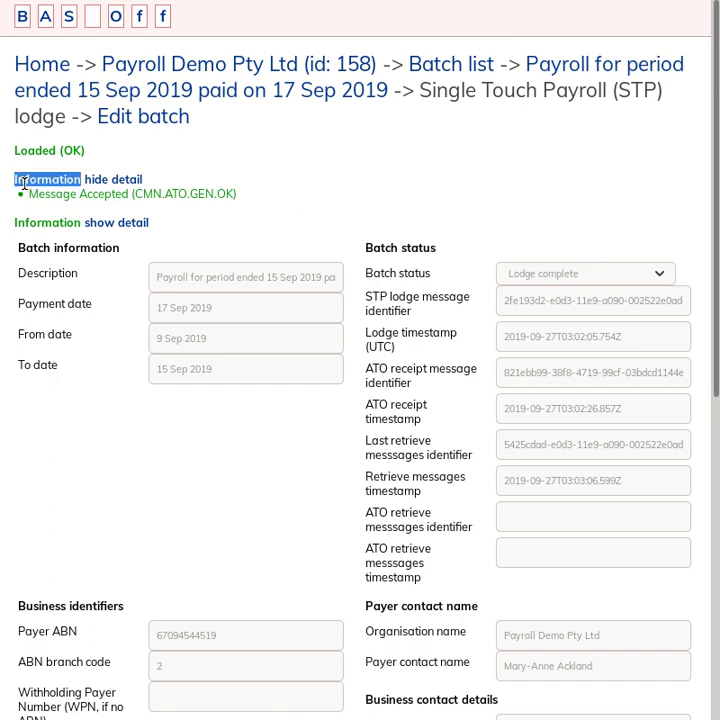
{"action": "double_click", "coordinate": [217, 193]}
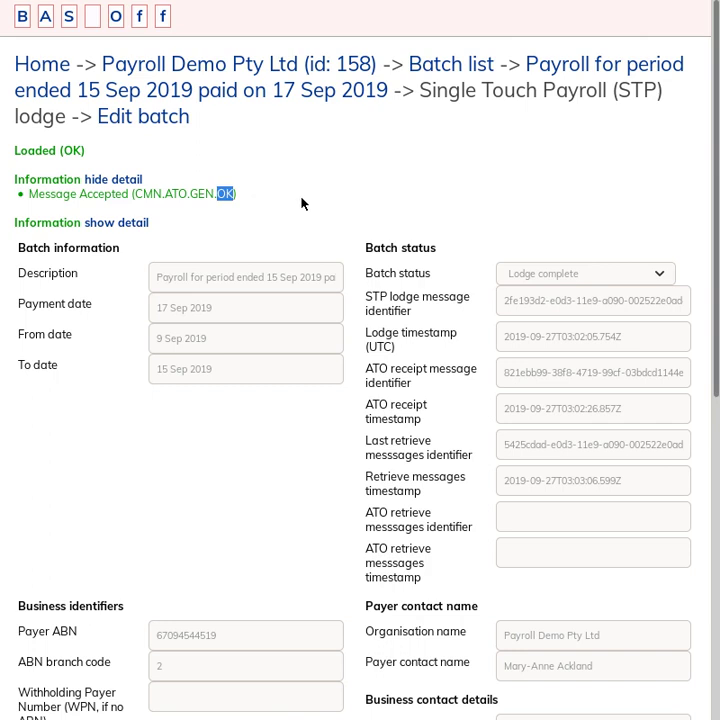
{"action": "left_click", "coordinate": [39, 193]}
{"action": "left_click_drag", "start_coordinate": [39, 193], "coordinate": [236, 190]}
{"action": "left_click", "coordinate": [249, 192]}
{"action": "left_click_drag", "start_coordinate": [276, 112], "coordinate": [305, 224]}
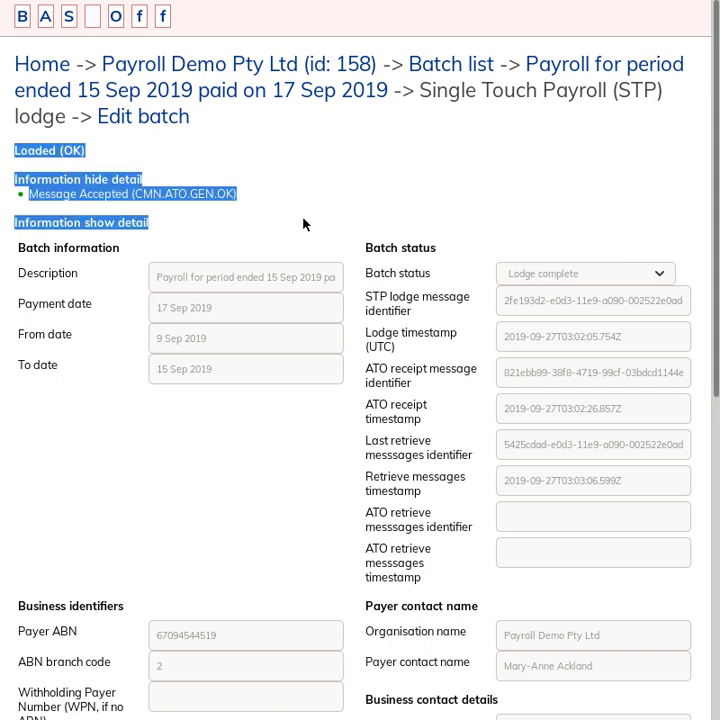
{"action": "left_click", "coordinate": [304, 229]}
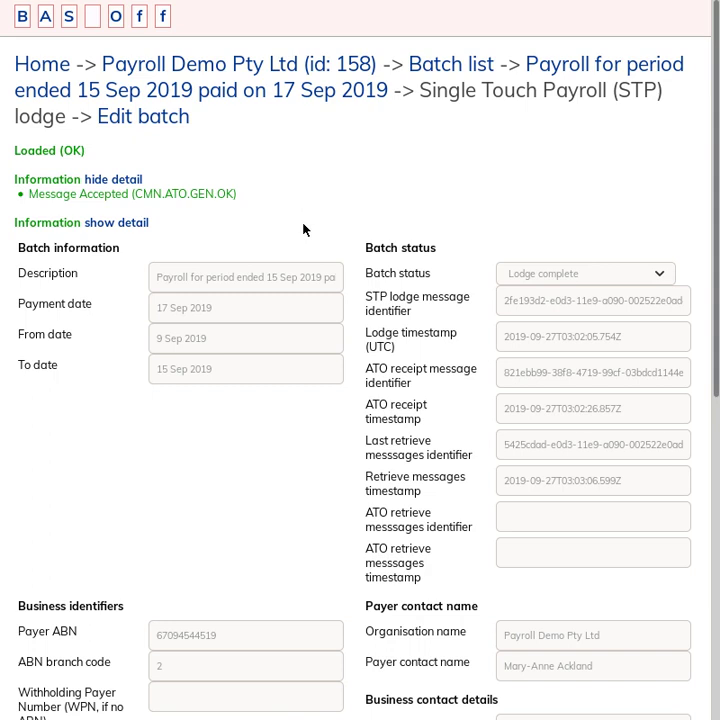